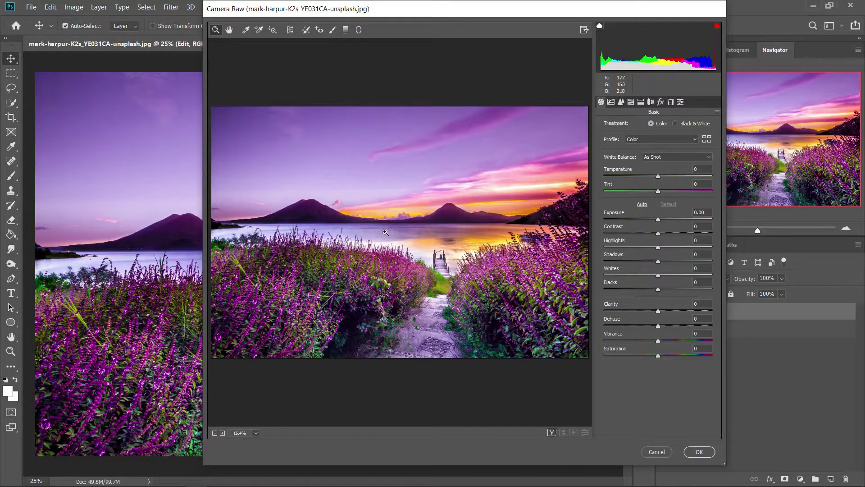
Set Temperature to +39, Tint -25, Contrast +68, Highlights -18, Shadows +2, Whites -1 and Blacks -8 in the basic adjustments.
click(397, 245)
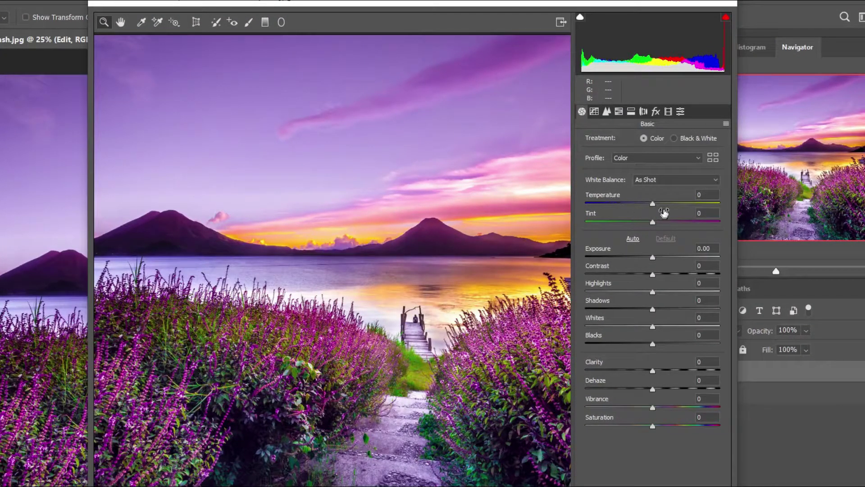
drag(650, 205, 635, 224)
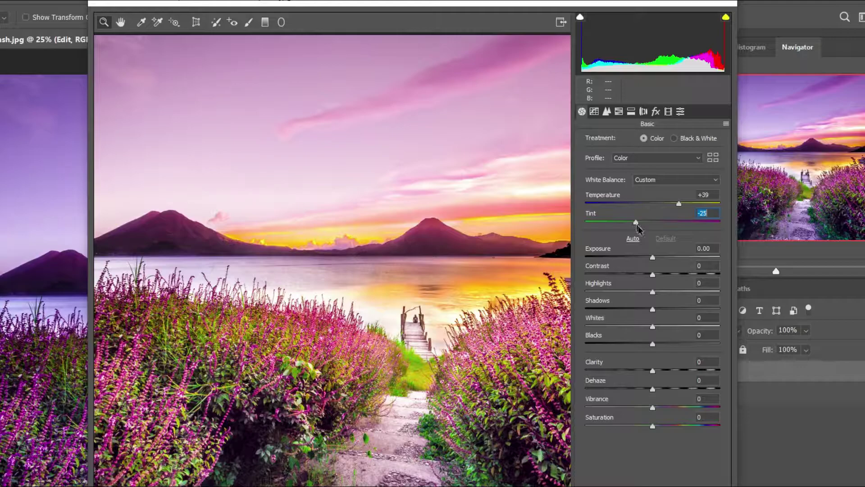
drag(653, 276, 700, 278)
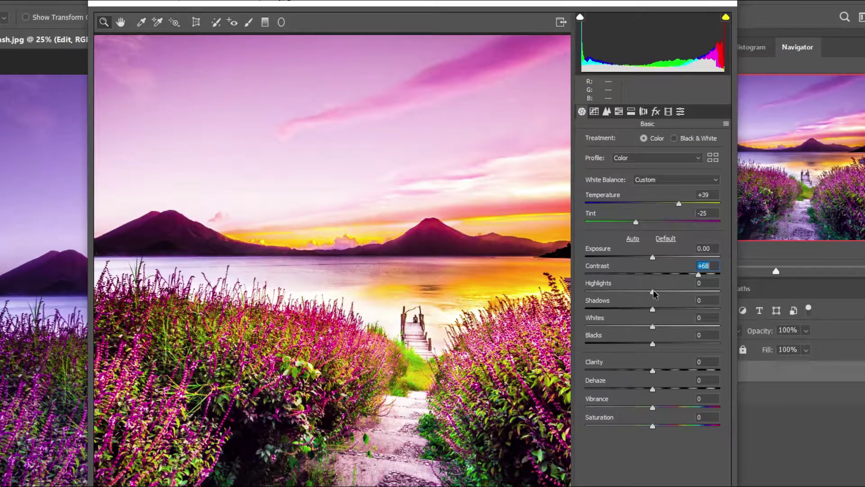
drag(655, 293, 650, 344)
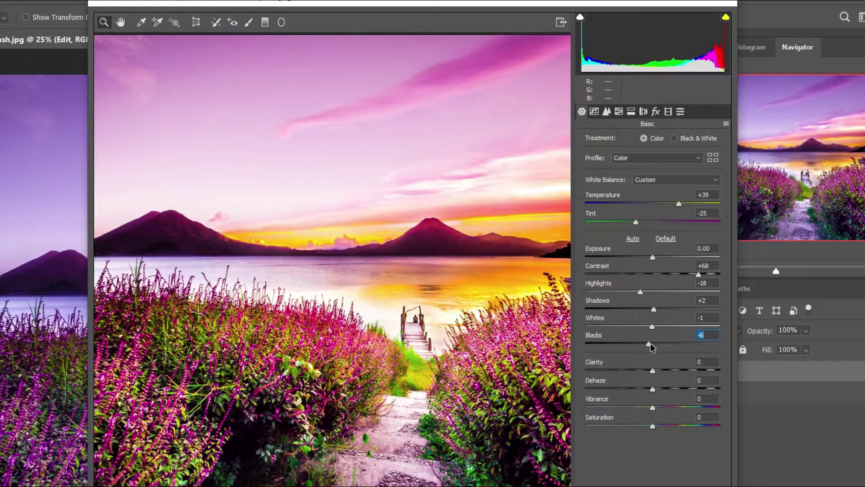
Set Clarity to -68, Dehaze -5, Vibrance +29 and Saturation -5, and compare the image before and after.
drag(653, 371, 650, 426)
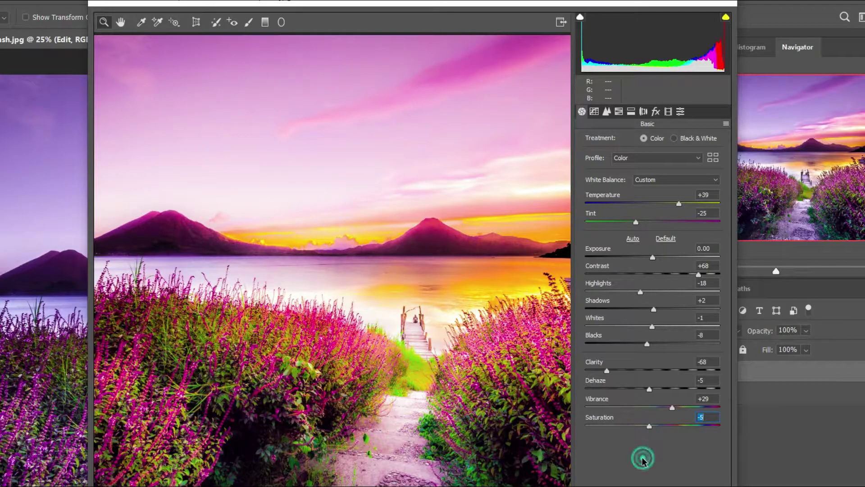
key(q)
key(q)
key(q)
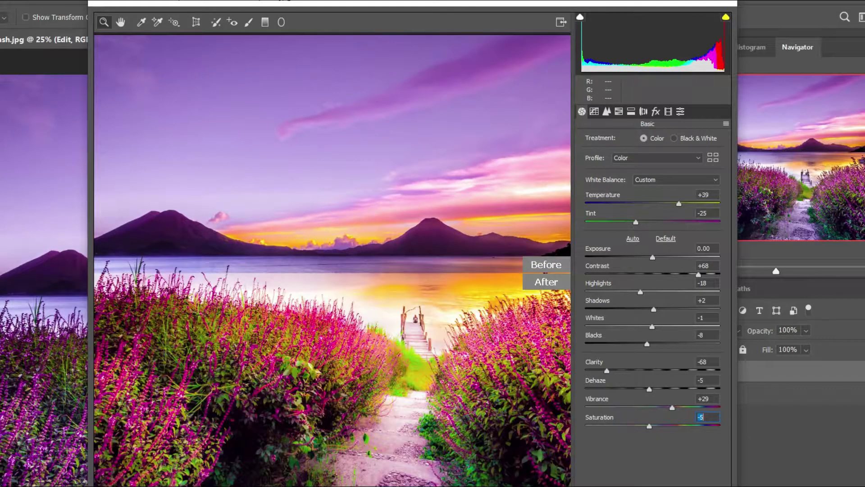
key(q)
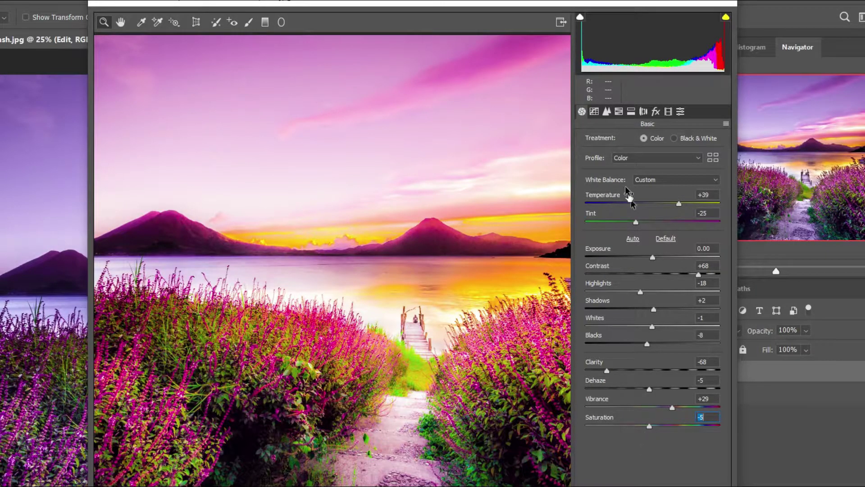
On the RGB point curve, lower the white point and upper midtones, set a shadow point to input 85, output 53, and the black point to input 8.
click(595, 111)
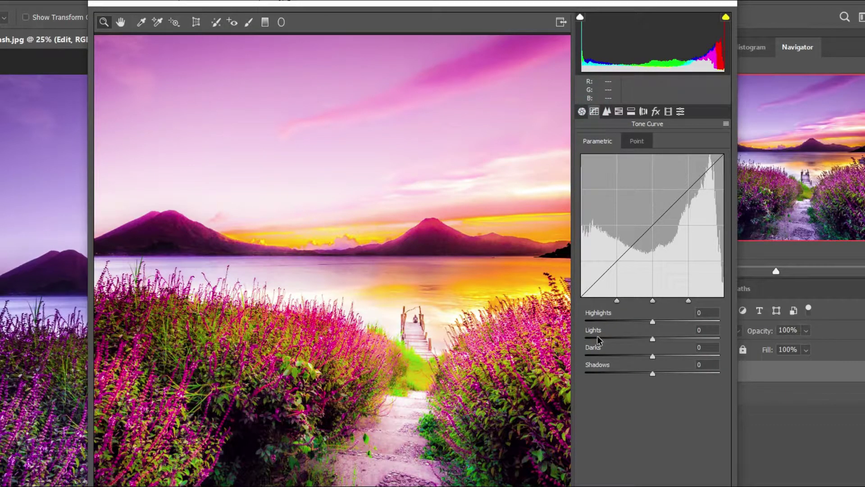
click(637, 141)
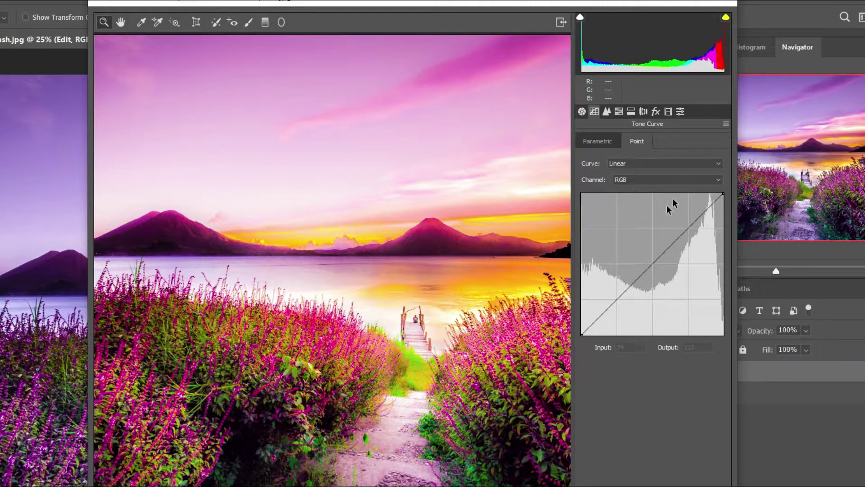
click(655, 180)
click(646, 193)
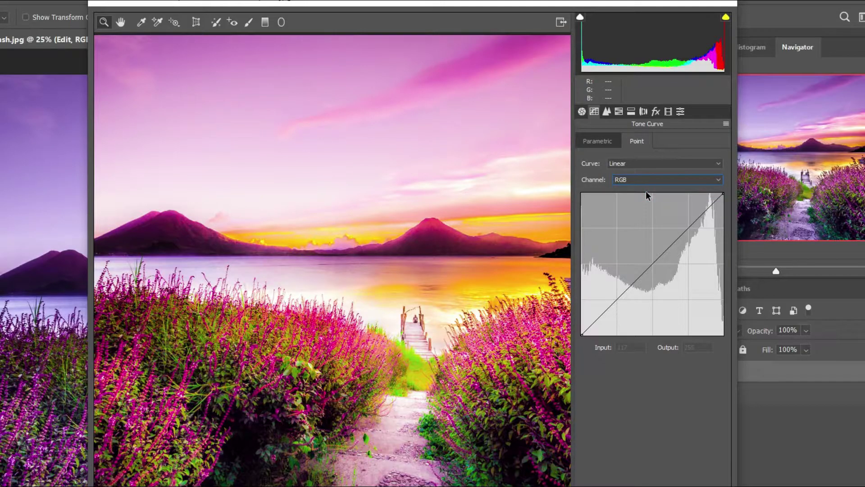
drag(723, 193, 725, 206)
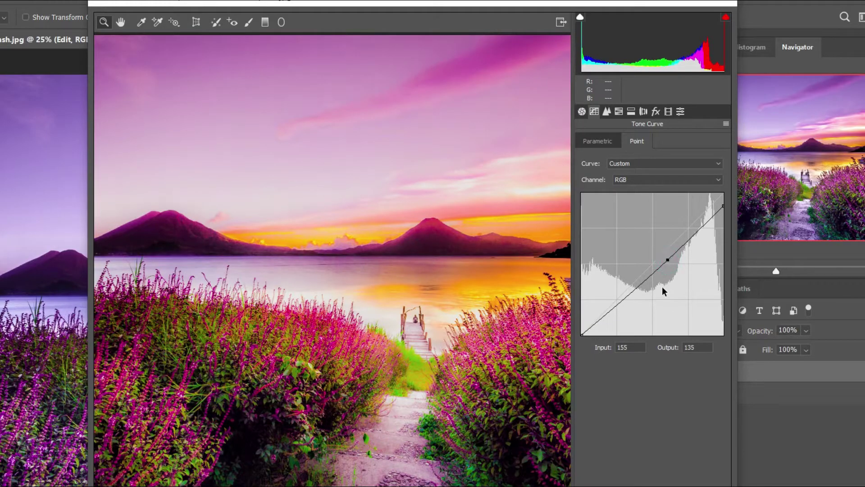
drag(667, 257, 668, 267)
click(625, 306)
drag(626, 306, 629, 306)
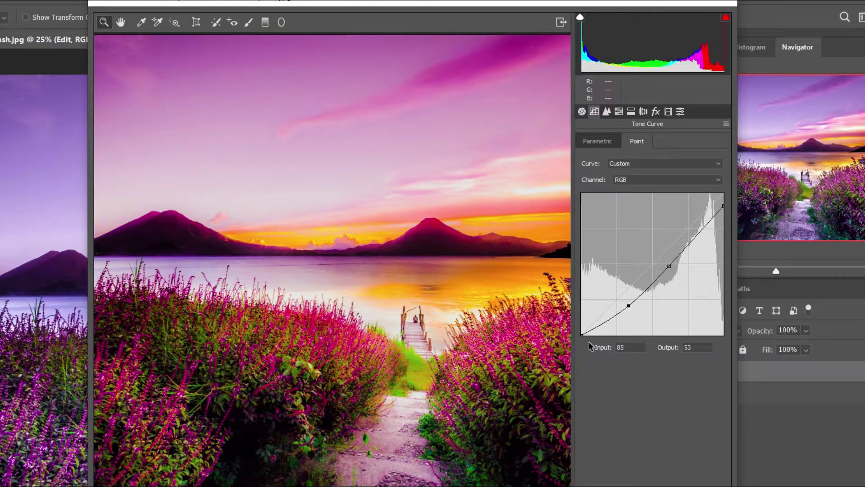
drag(582, 334, 586, 334)
On the red point curve, lower the shadows, set the black point to input 3, and raise the midtones slightly.
click(675, 178)
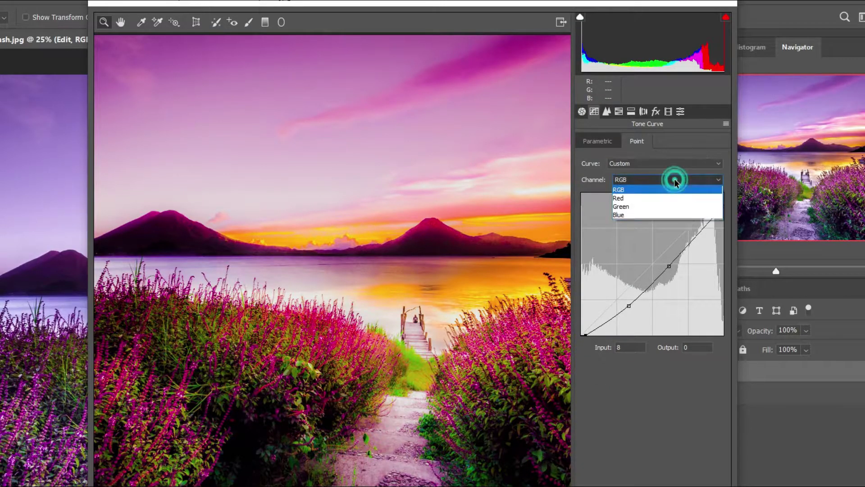
click(650, 199)
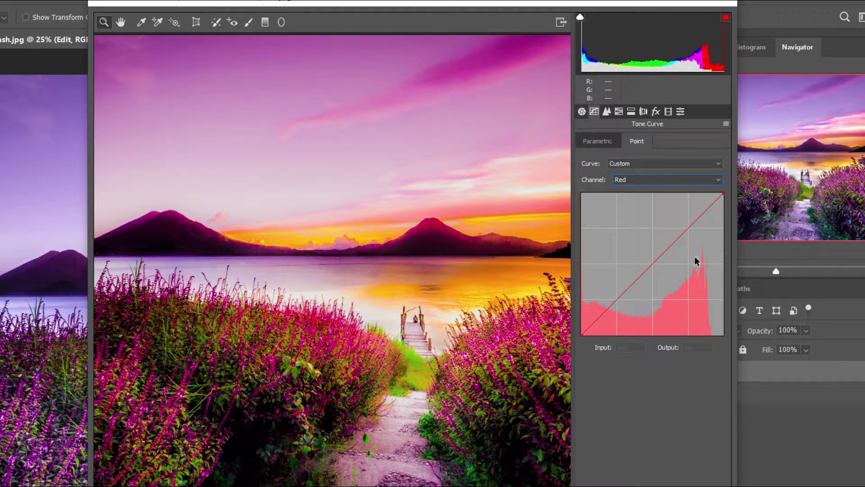
click(617, 298)
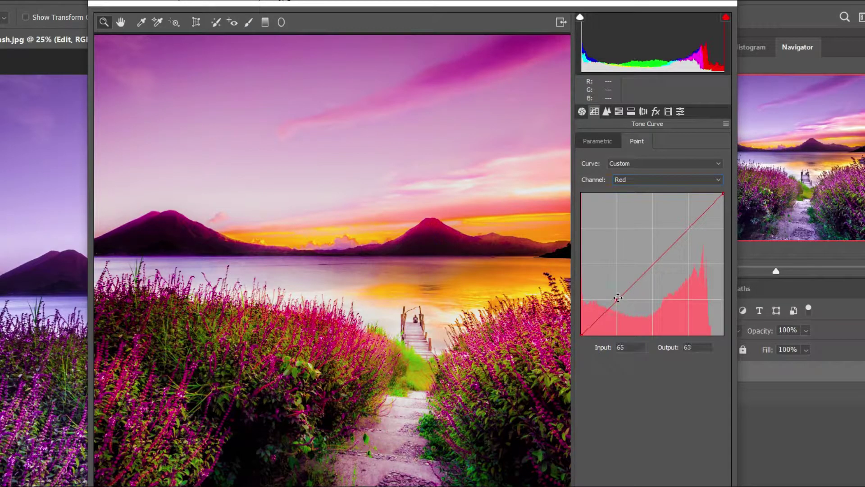
drag(617, 299, 583, 343)
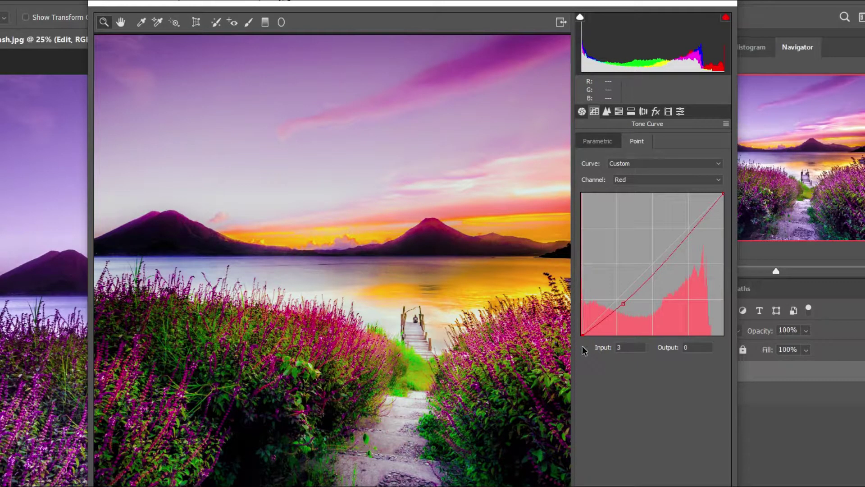
drag(661, 266, 656, 261)
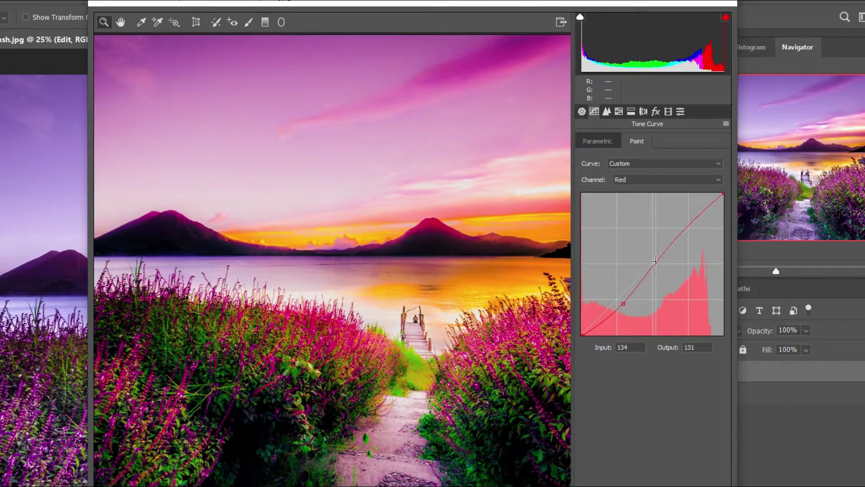
On the green point curve, set the white point to input 239, add points at 189/196 and the middle, and lower the shadows to 72/60.
click(682, 179)
click(642, 208)
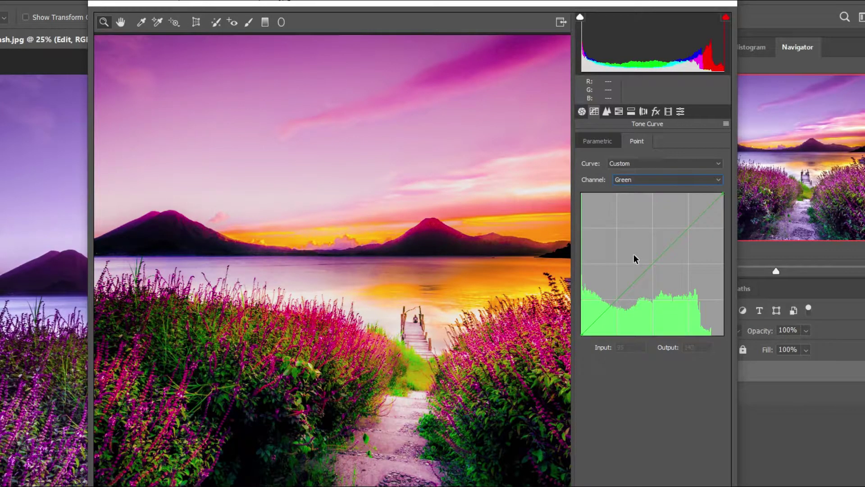
mouse_move(723, 194)
mouse_down()
mouse_move(706, 187)
mouse_move(715, 188)
mouse_up()
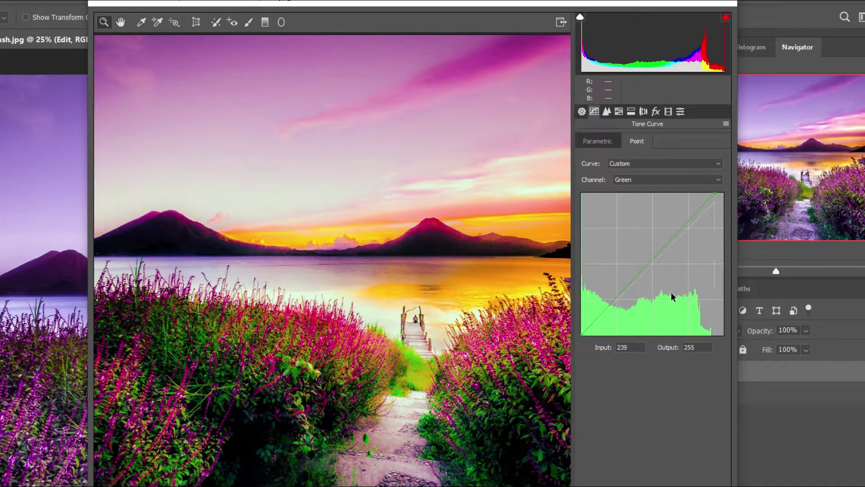
mouse_move(688, 222)
mouse_down()
mouse_move(688, 233)
mouse_move(688, 225)
mouse_up()
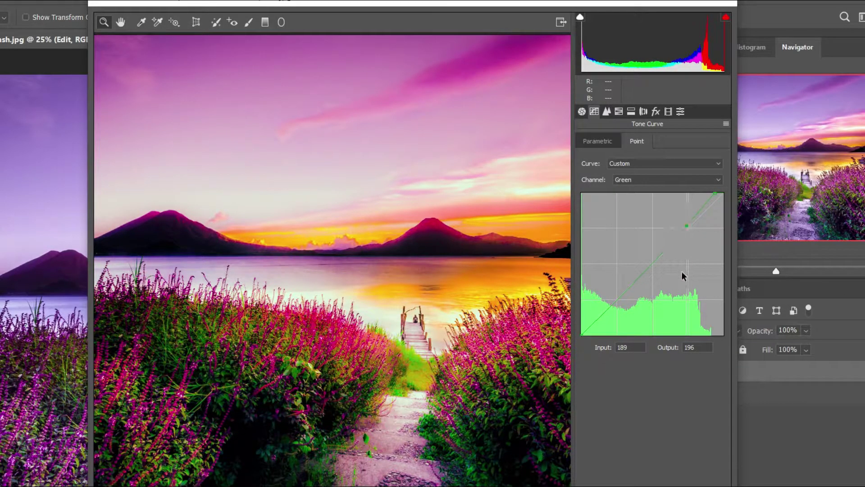
click(653, 260)
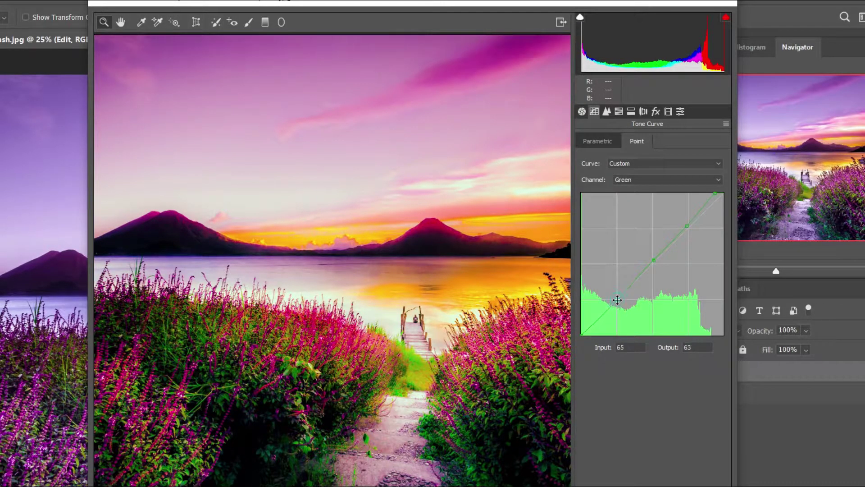
drag(616, 299, 613, 311)
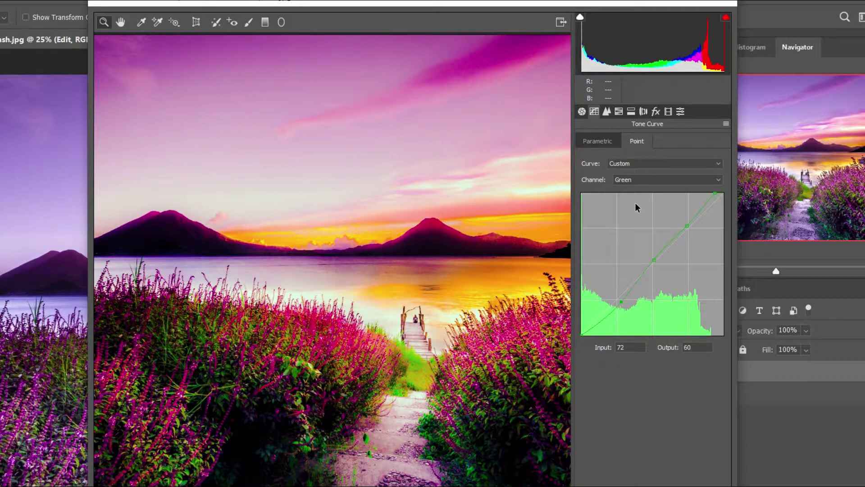
On the blue point curve, lower the white point to output 228, add midtone and lowered shadow points, and set the black point to input 35.
click(662, 179)
click(646, 210)
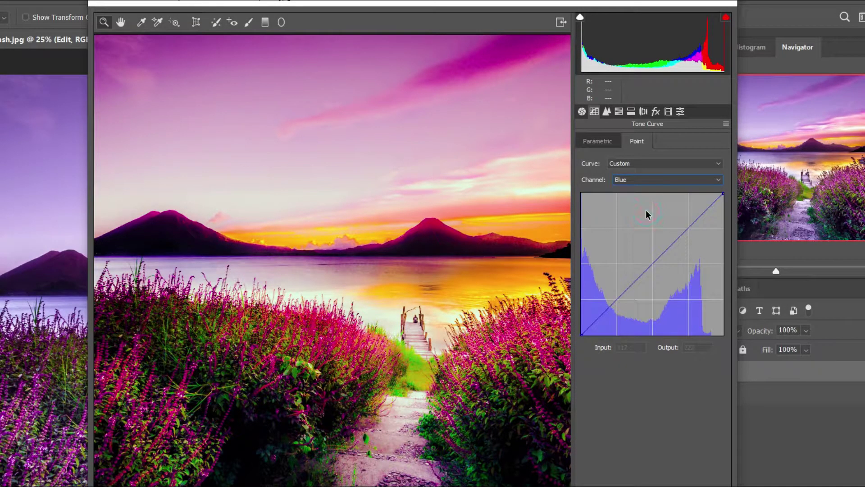
drag(722, 194, 725, 208)
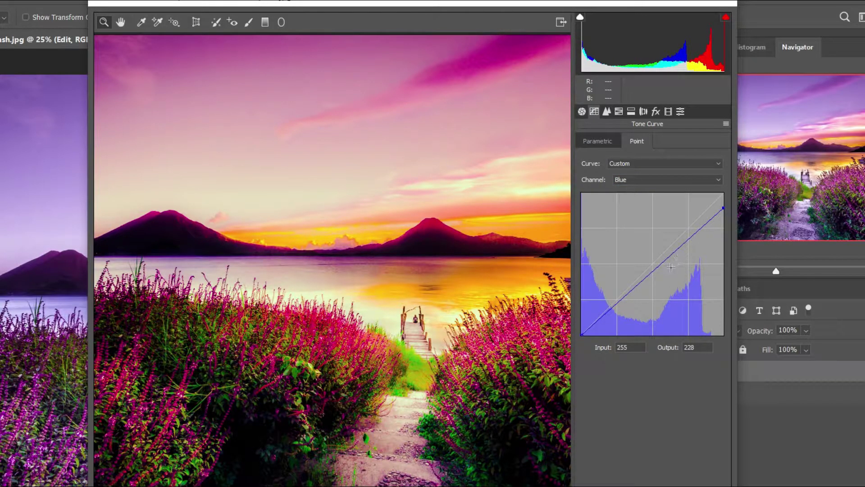
click(662, 266)
drag(624, 300, 626, 305)
click(585, 333)
drag(585, 333, 600, 338)
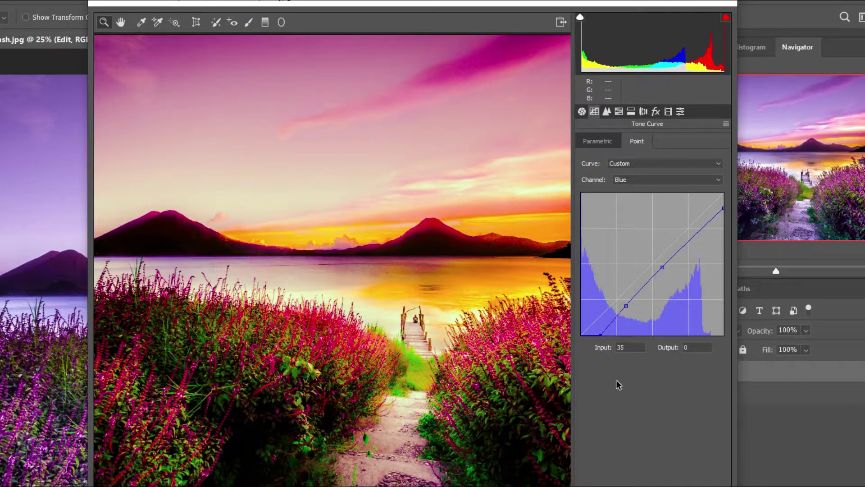
Set the parametric tone curve to Highlights +17, Lights -9, Darks +4 and Shadows +34.
click(606, 143)
drag(605, 318, 611, 361)
click(619, 418)
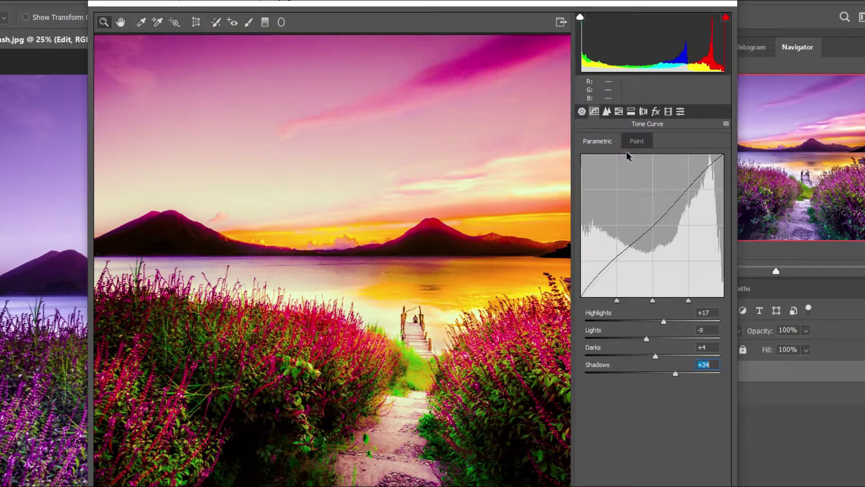
Set the HSL hues to Reds +14, Oranges -10, Yellows +33, Greens +3, Aquas -6, Blues +17, Purples -25 and Magentas -50.
click(619, 111)
click(586, 141)
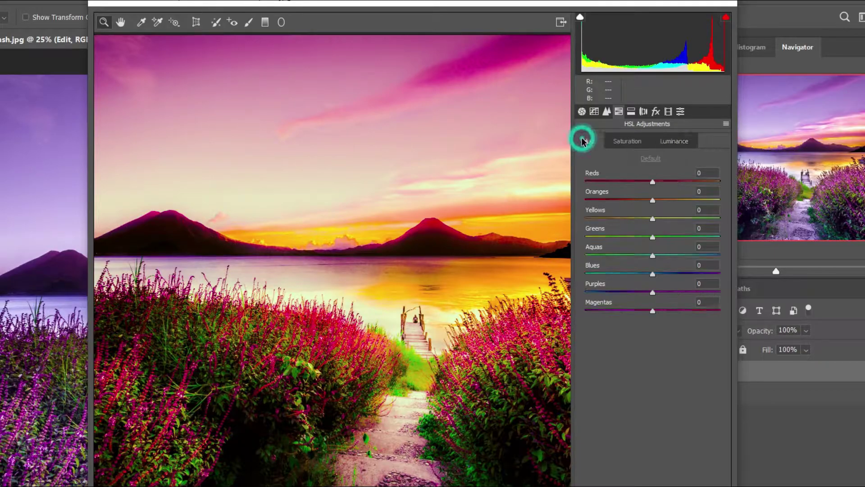
drag(593, 174, 581, 304)
click(595, 193)
click(596, 229)
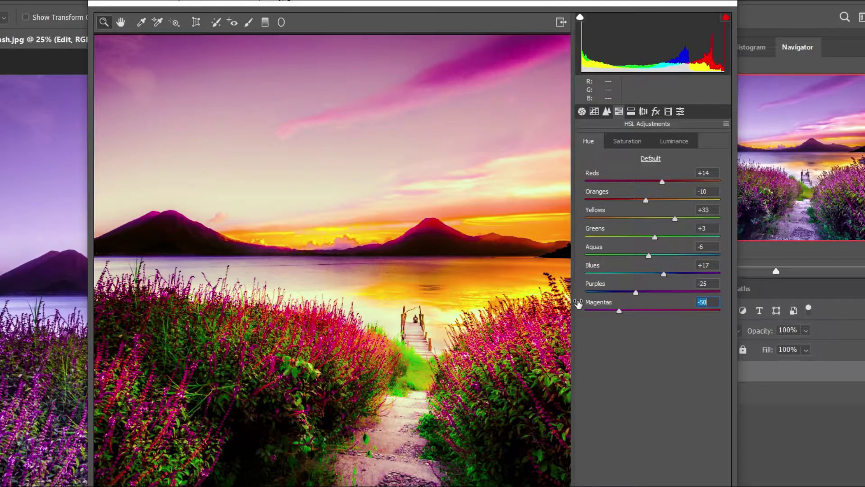
Set the HSL saturation to Reds +11, Oranges +28, Yellows +23 and Greens +4, and adjust the Aquas, Purples and Magentas.
click(624, 138)
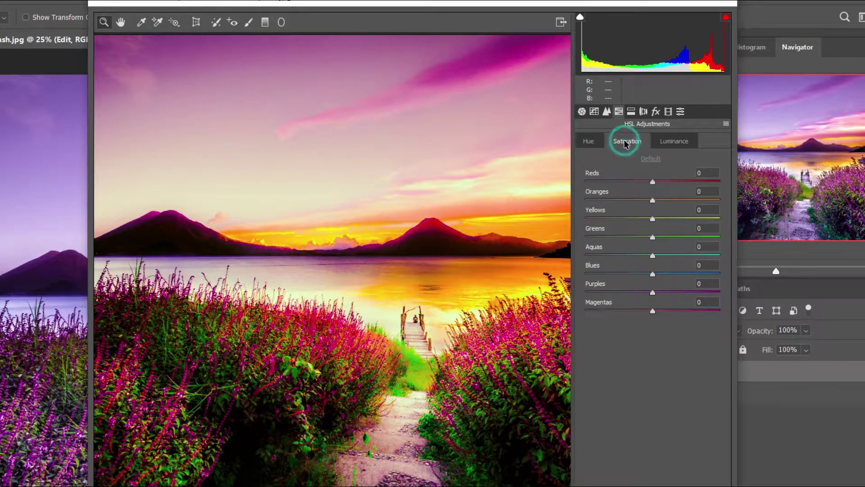
drag(590, 175, 600, 231)
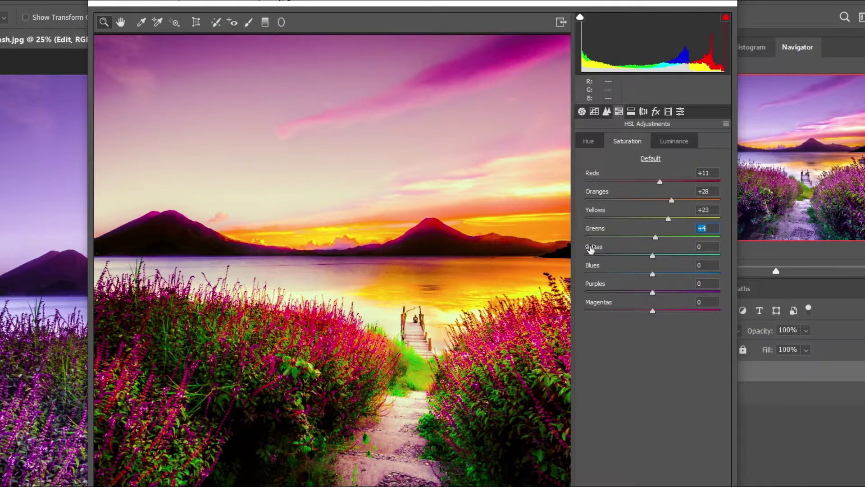
drag(591, 249, 588, 250)
drag(594, 284, 590, 304)
Set the HSL luminance to Reds -6, Oranges +6, Yellows -1, Greens +13, Aquas +5, Blues -15, Purples +21 and Magentas +28.
click(674, 141)
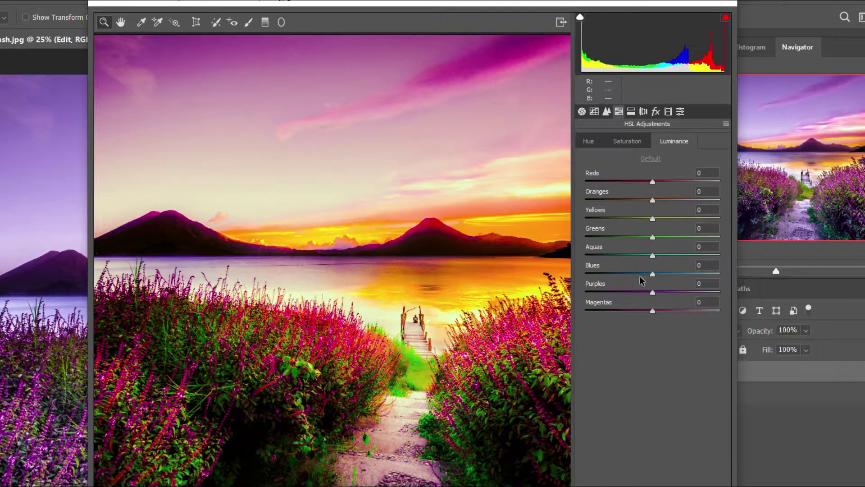
drag(594, 175, 599, 228)
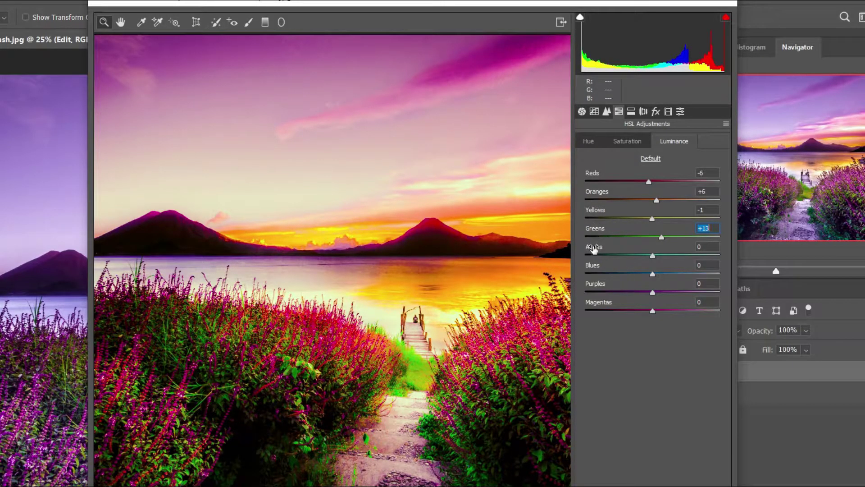
drag(594, 248, 616, 302)
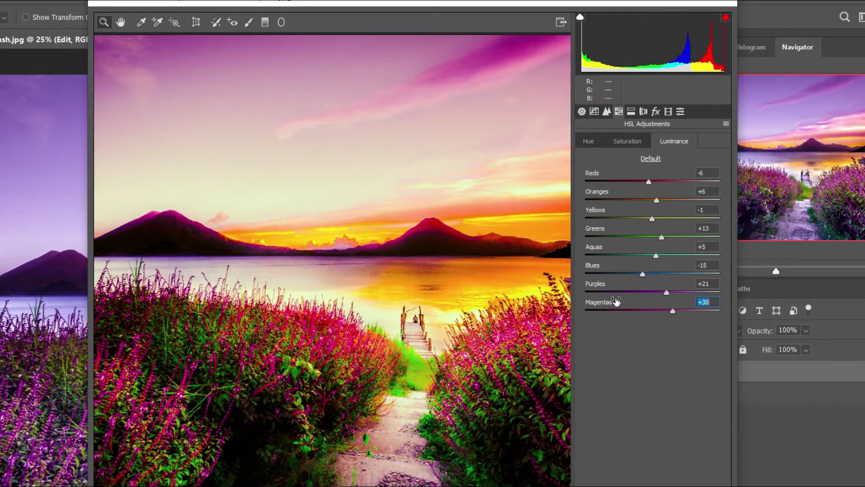
click(610, 361)
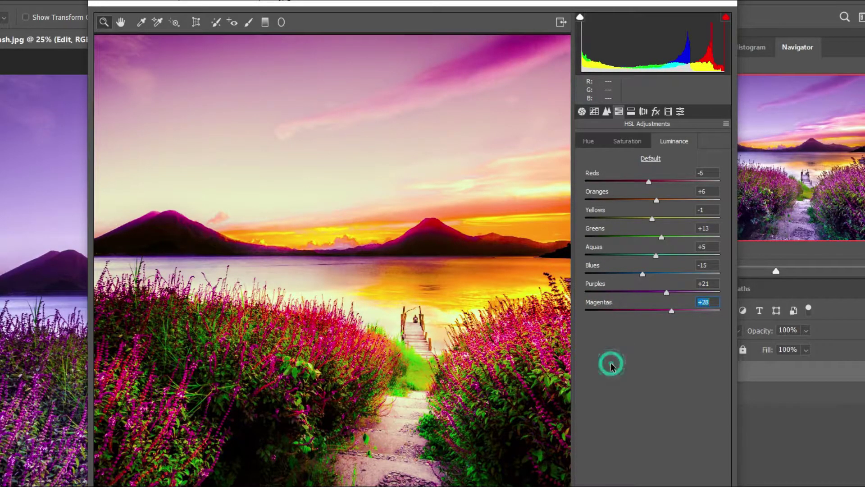
Set the split-toning highlights to Hue 96 and Saturation 22.
click(631, 112)
drag(589, 147, 643, 148)
drag(601, 167, 615, 168)
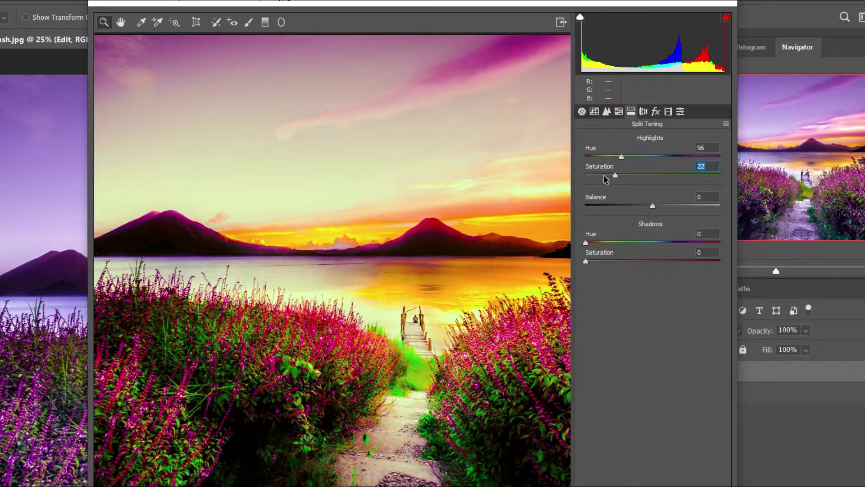
Set the split-toning balance to +31 and the shadows to Hue 61 and Saturation 48.
drag(596, 197, 614, 196)
drag(589, 234, 626, 251)
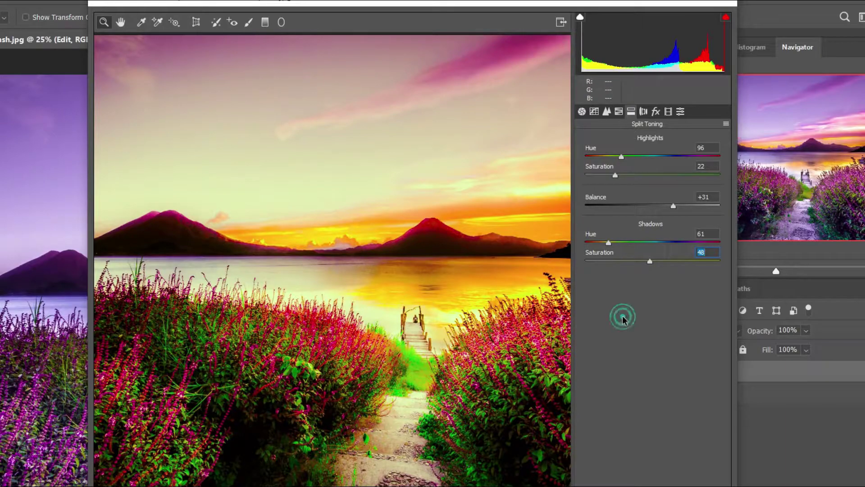
Calibrate Shadows Tint to +33, Red Primary to Hue -2, Saturation +7, Green Primary to Hue +3, Saturation +10, and Blue Primary to Hue +41, Saturation -8.
click(668, 111)
drag(590, 179, 609, 177)
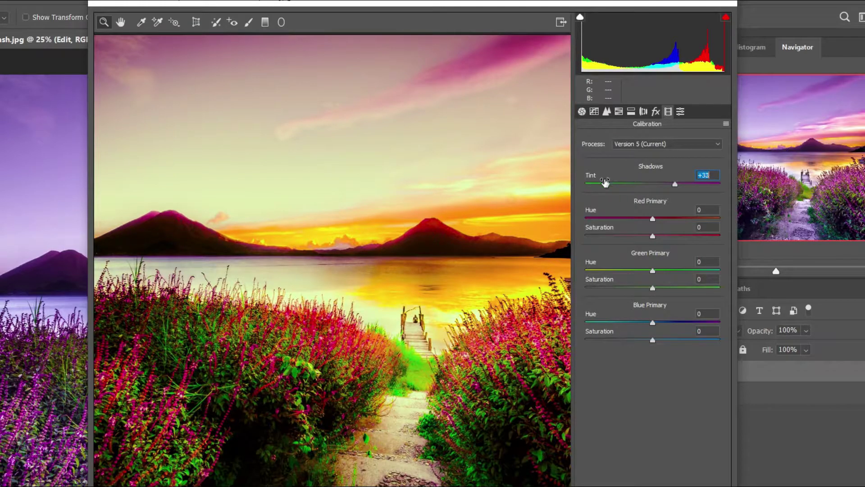
drag(591, 209, 605, 229)
drag(590, 265, 602, 283)
drag(590, 315, 596, 337)
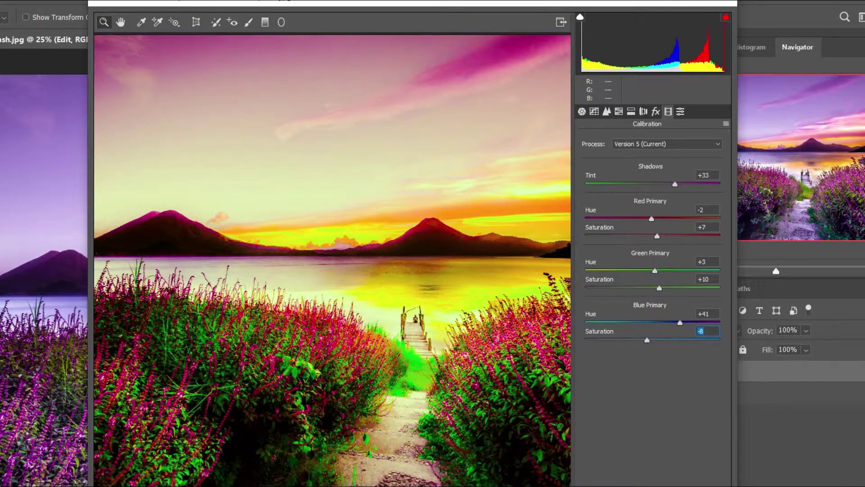
Compare the before and after views of the photo and apply the Camera Raw adjustments to the Edit layer.
key(q)
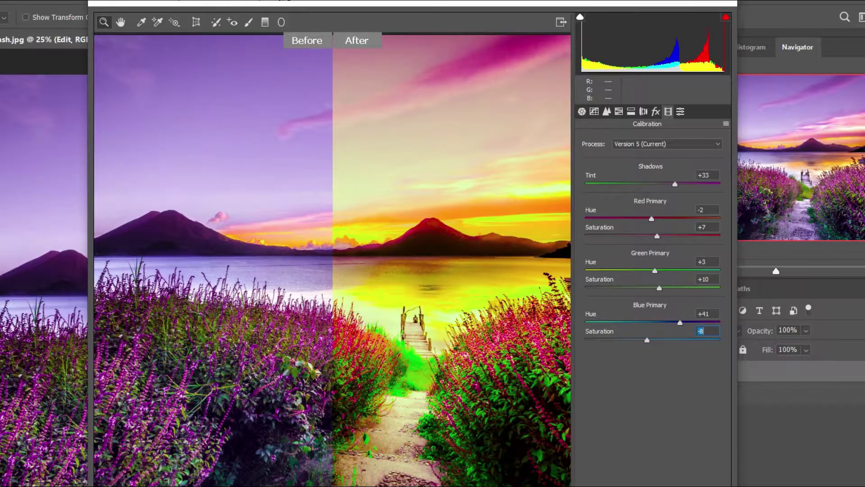
key(q)
key(q)
key(q)
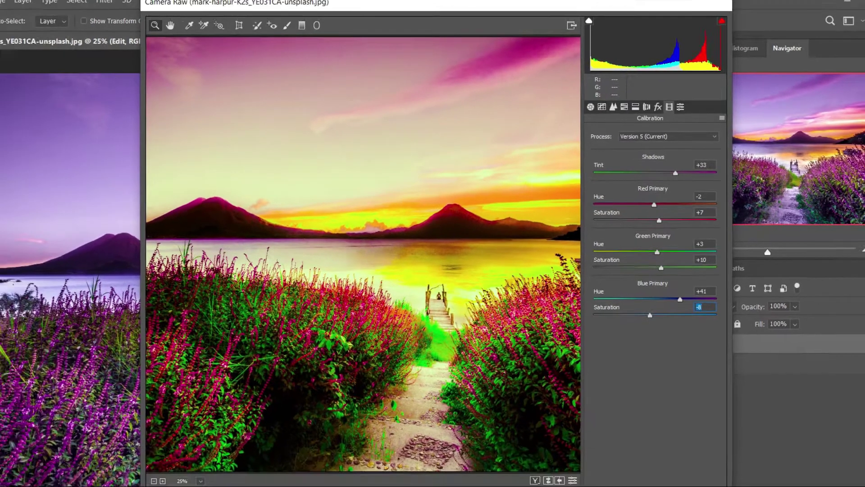
key(Return)
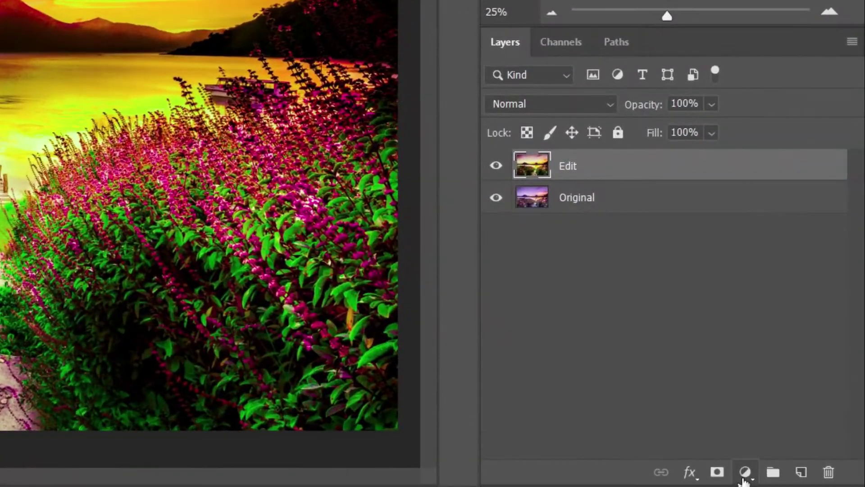
click(800, 480)
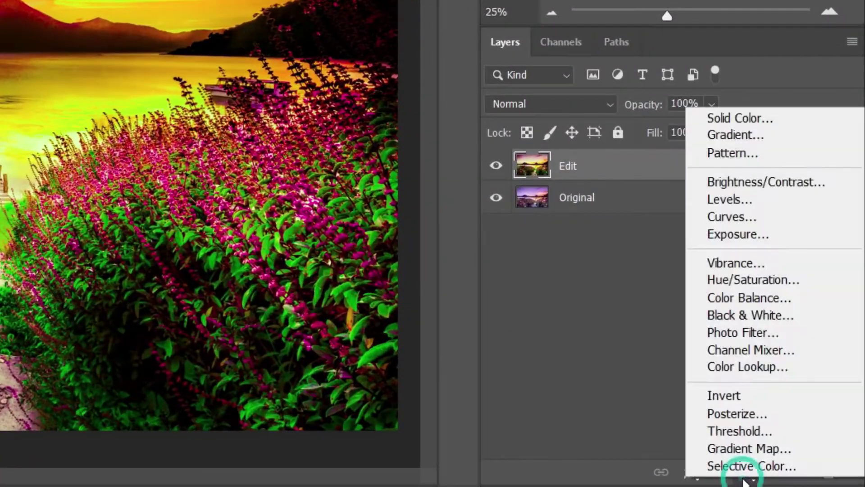
click(721, 466)
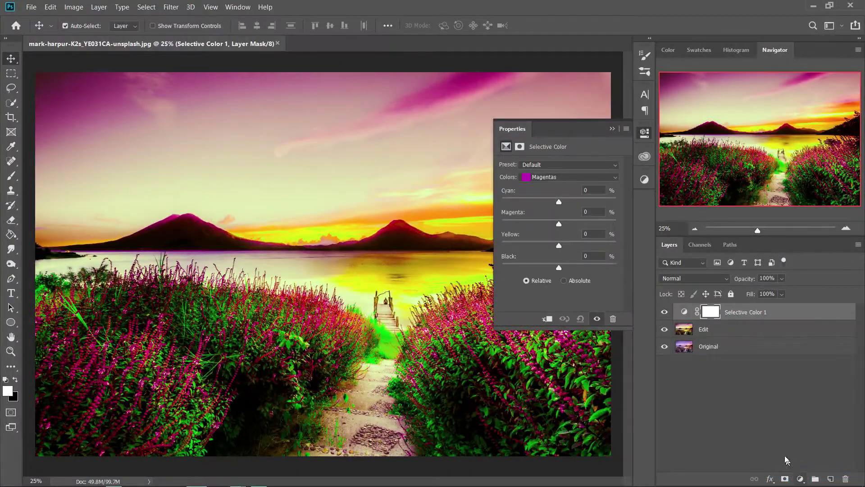
click(543, 177)
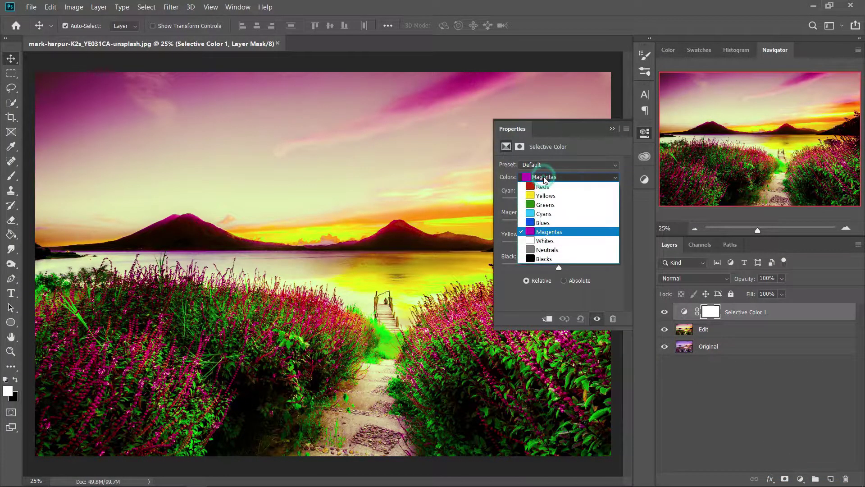
click(546, 196)
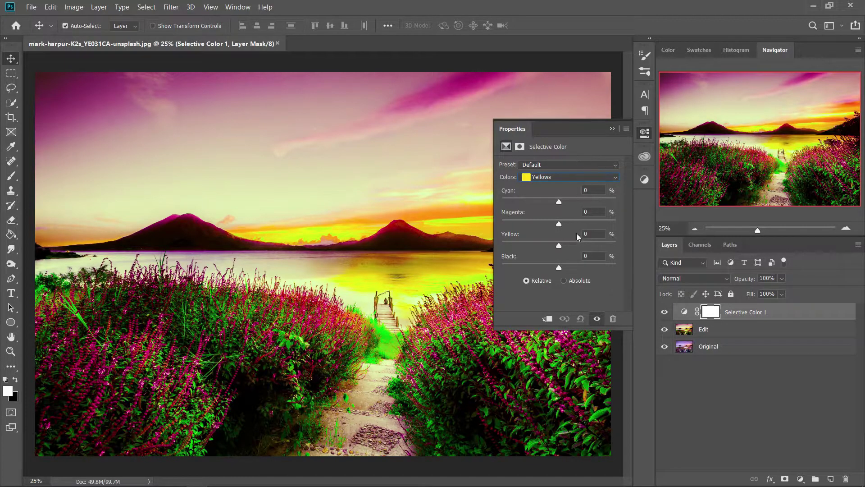
click(611, 129)
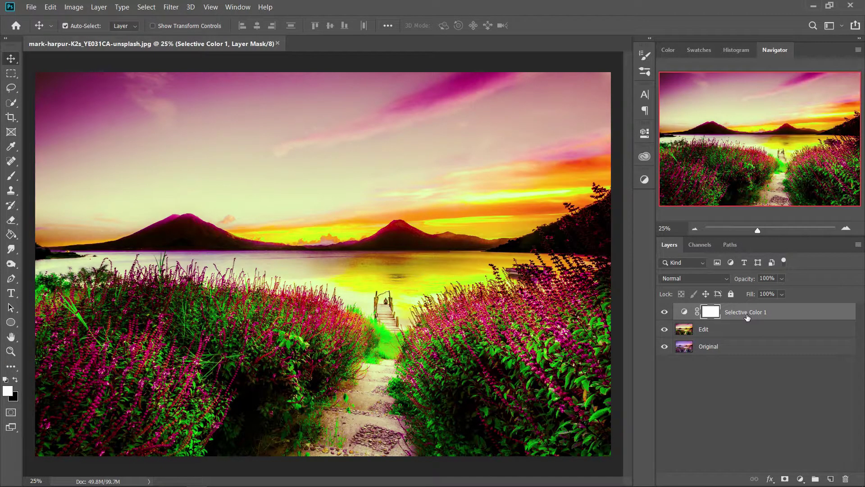
key(Delete)
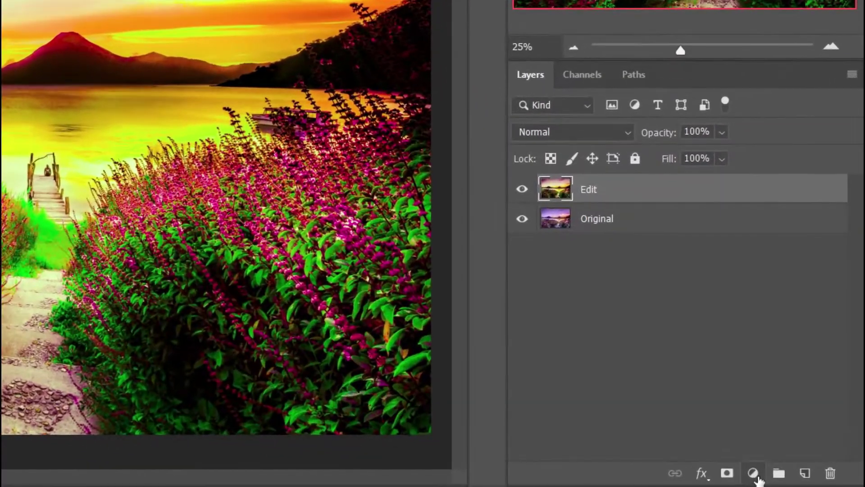
Add a Hue/Saturation adjustment layer clipped to the Edit layer, with Yellows at Saturation +19 and Lightness +12.
click(755, 474)
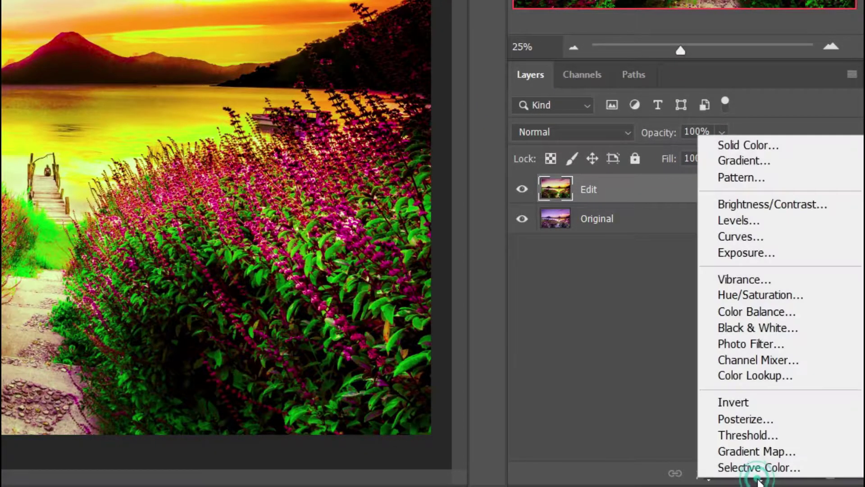
click(757, 294)
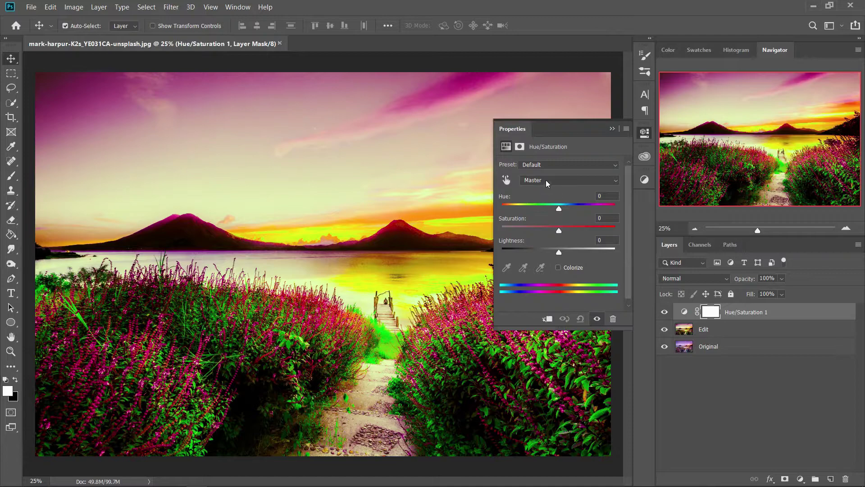
click(546, 179)
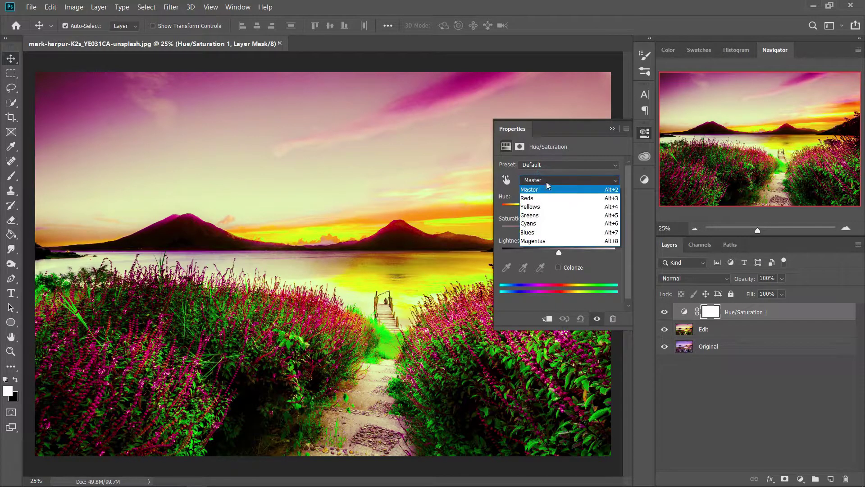
click(542, 208)
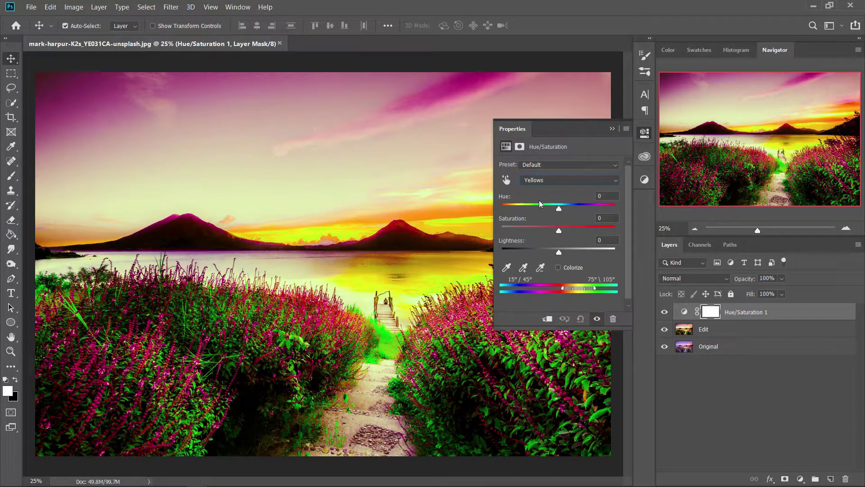
drag(559, 208, 558, 207)
drag(559, 230, 568, 228)
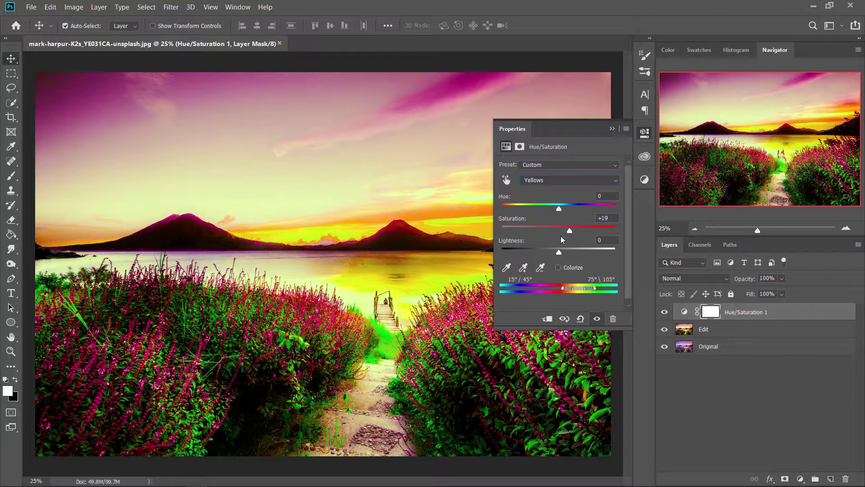
drag(558, 253, 566, 253)
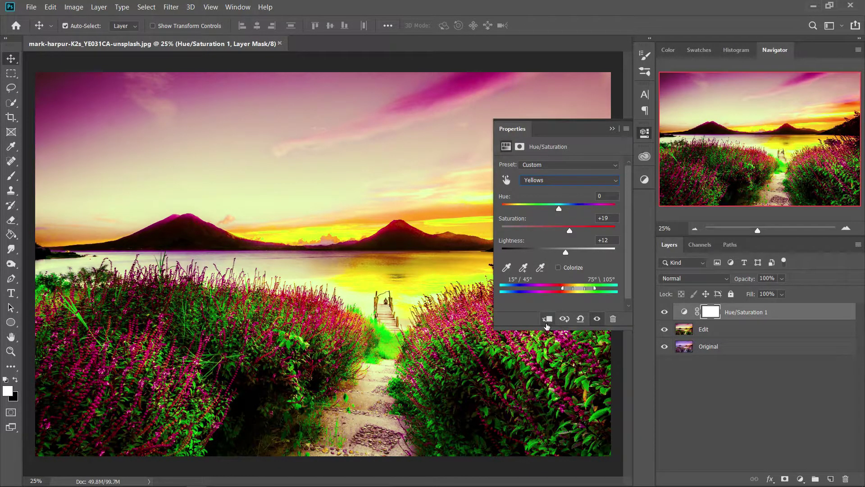
click(548, 319)
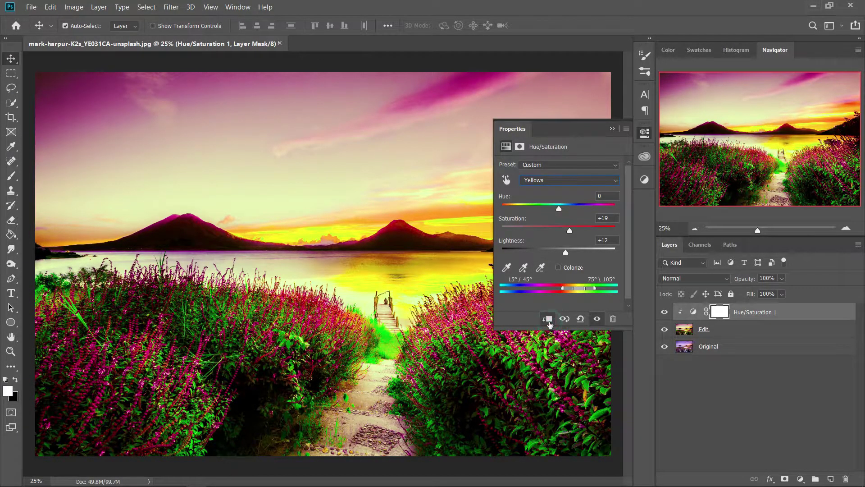
click(611, 129)
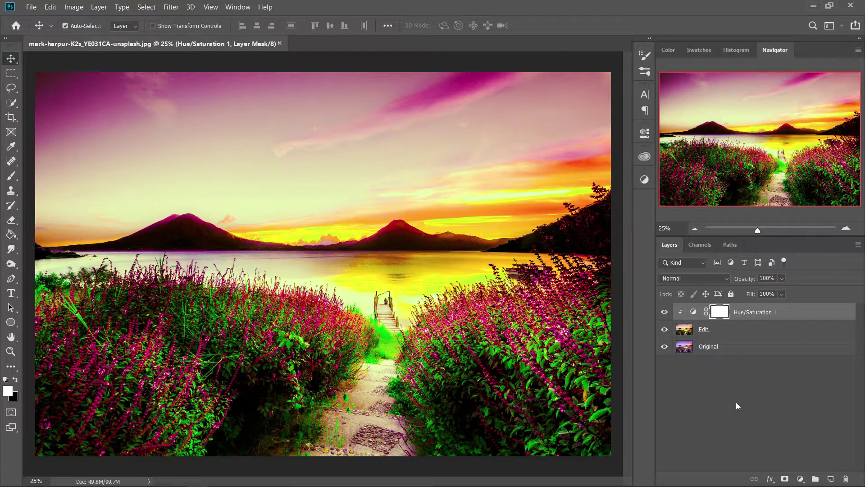
Increase the Reds' saturation and slightly lower their lightness in the Hue/Saturation adjustment layer.
click(693, 312)
click(544, 183)
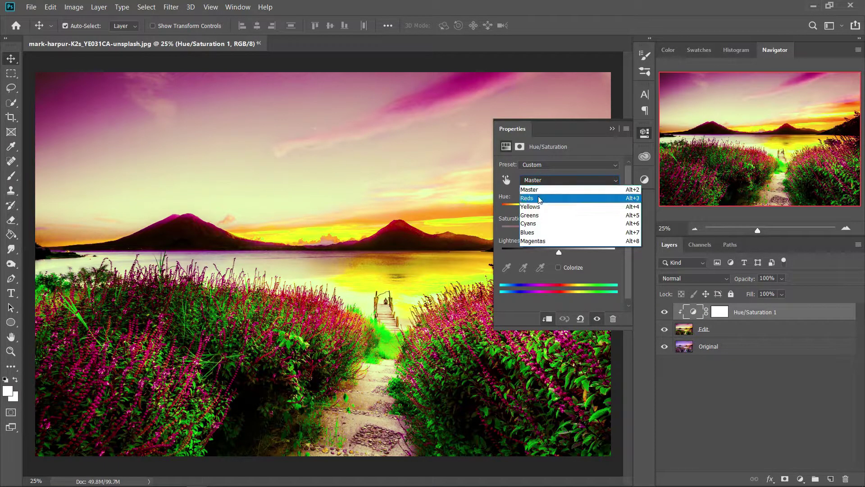
click(538, 196)
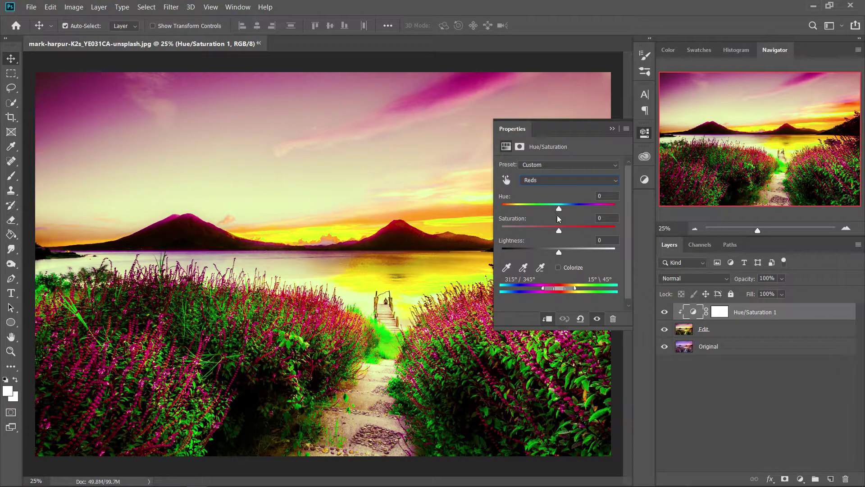
drag(564, 231, 569, 232)
drag(558, 252, 554, 250)
click(613, 131)
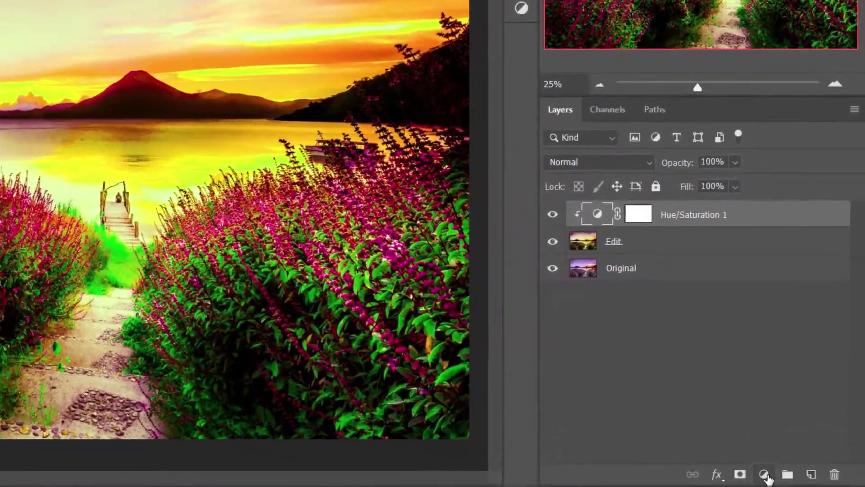
Add a Curves adjustment layer clipped to the layers below and brighten the highlights by moving the RGB curve's white point inward.
click(800, 478)
click(717, 197)
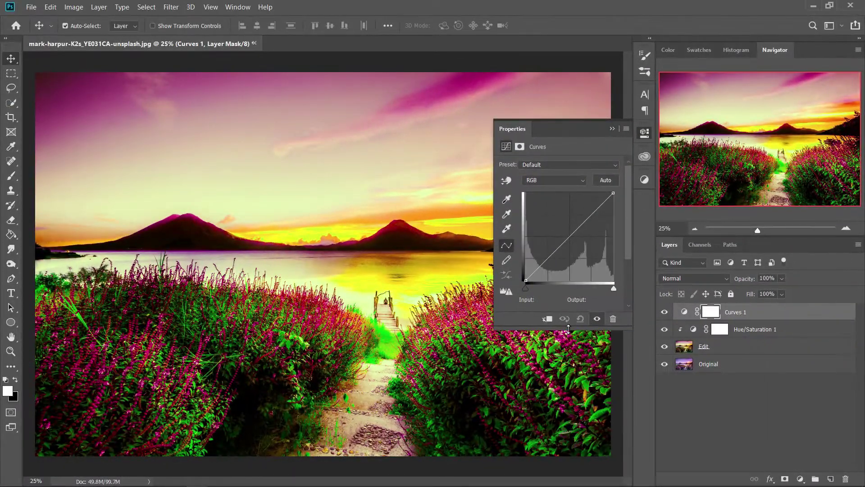
click(546, 318)
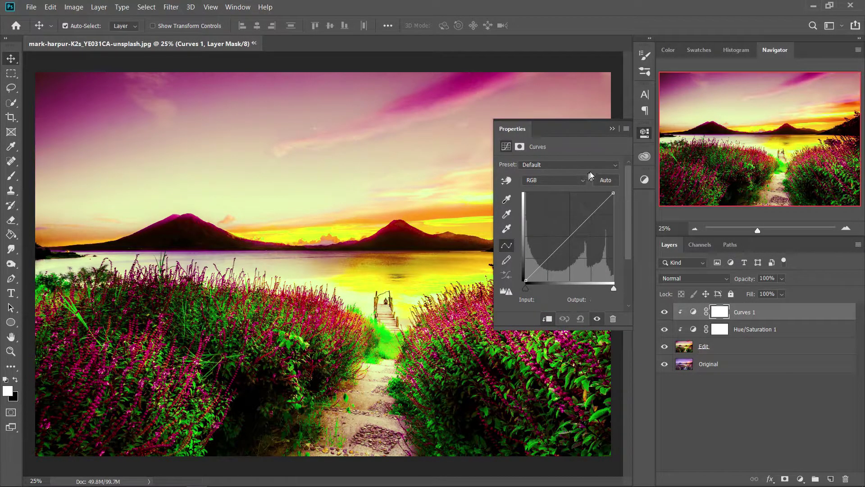
drag(613, 194, 606, 192)
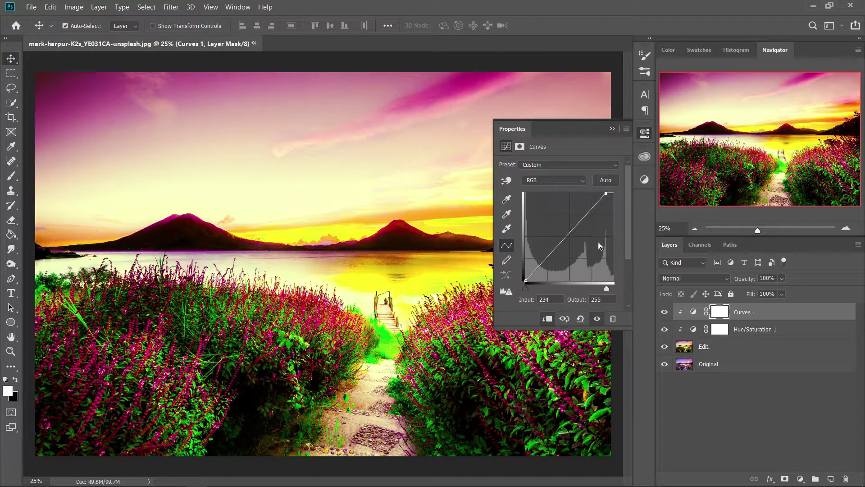
drag(606, 194, 603, 194)
Set the Red curve's white point to Input 229, raise its midtones slightly and lift its black point.
click(577, 184)
click(558, 197)
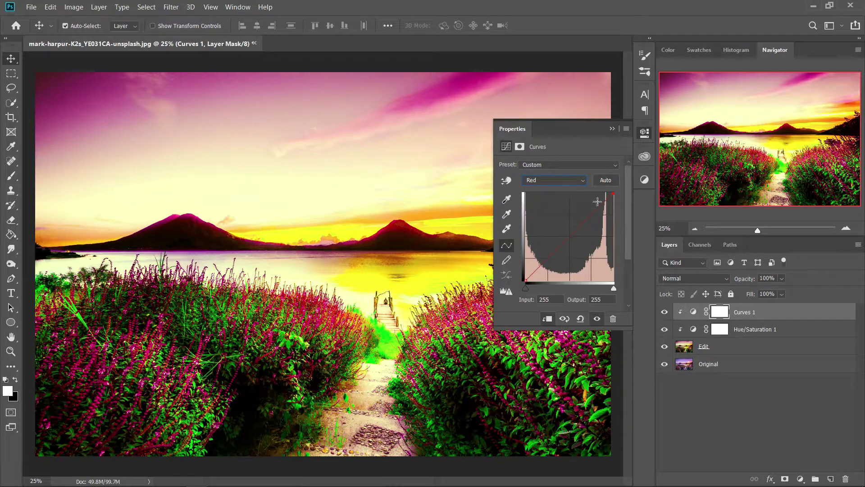
drag(613, 194, 603, 190)
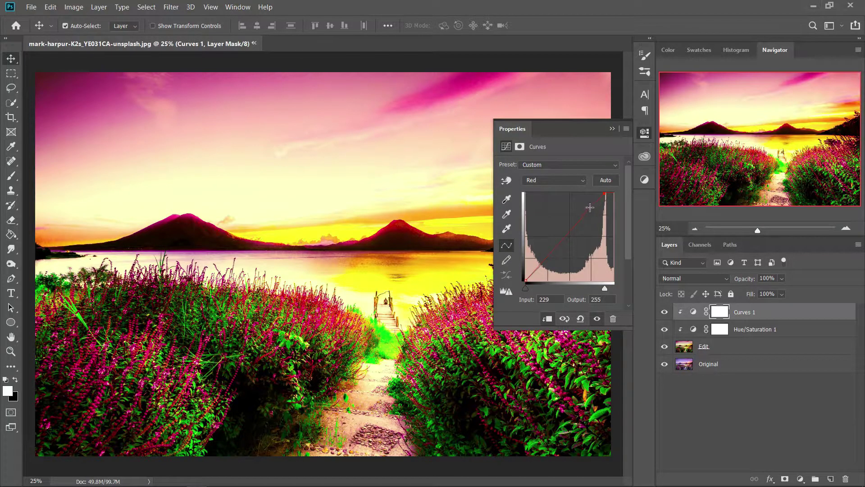
click(573, 237)
drag(568, 235, 567, 233)
click(525, 279)
drag(525, 280, 522, 278)
Set the Green curve's white point to Input 243, Output 255 and its black point to Input 0, Output 8.
click(574, 181)
click(551, 208)
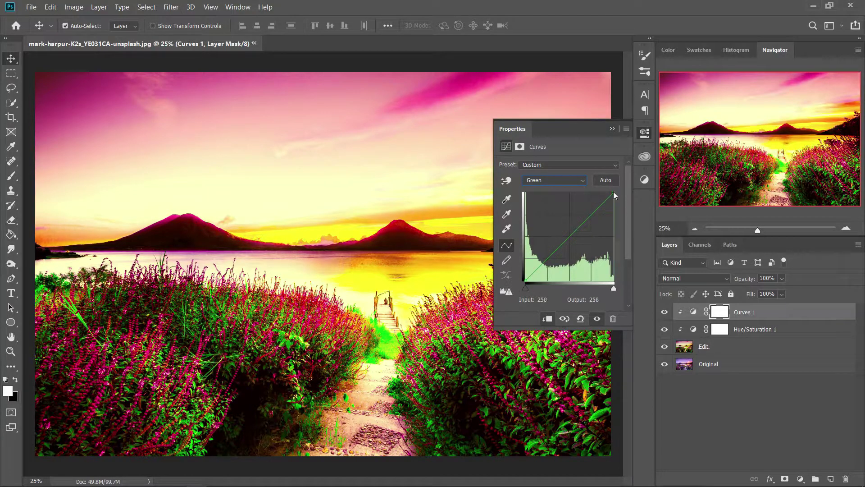
drag(613, 193, 609, 193)
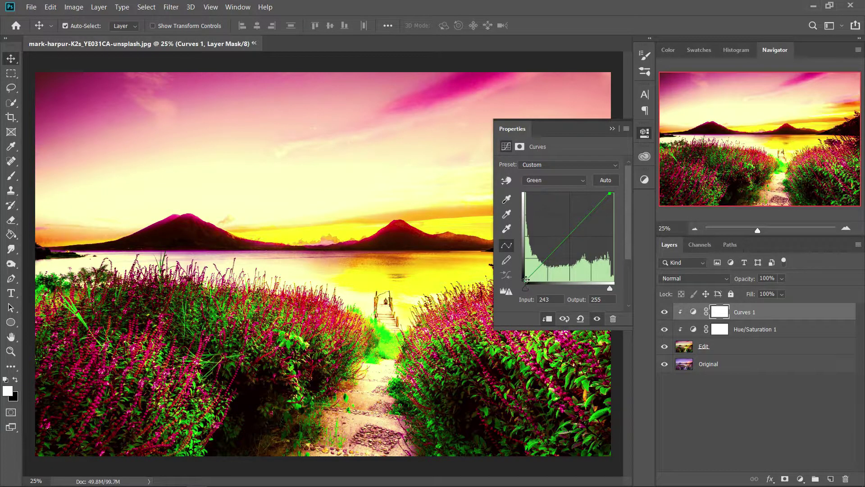
drag(525, 281, 523, 278)
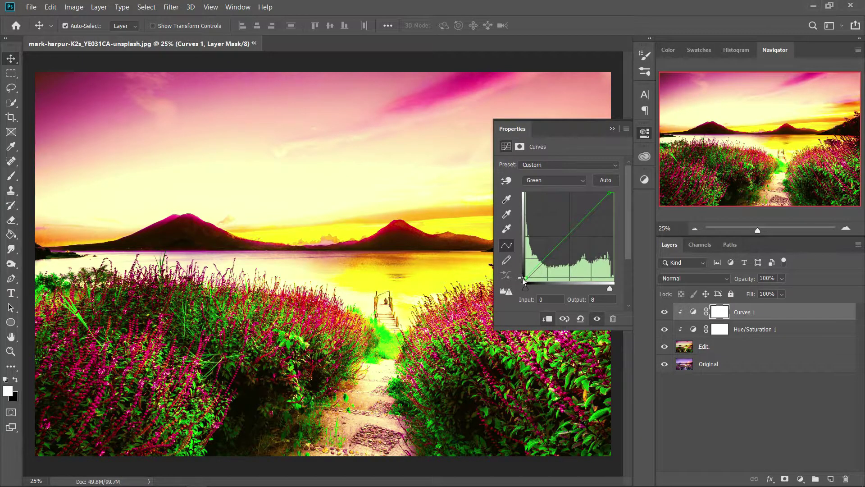
Move the Blue curve's white point and black point slightly inward to strengthen the blue contrast.
click(566, 180)
click(543, 220)
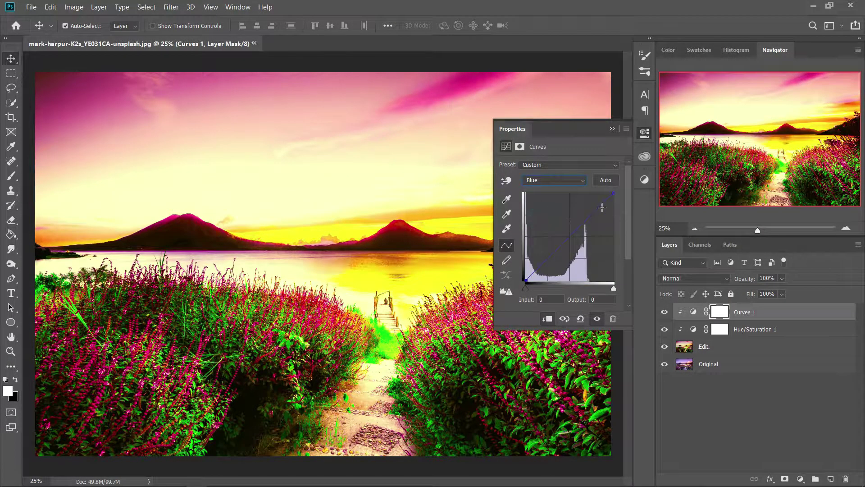
drag(611, 194, 604, 192)
drag(527, 279, 528, 284)
click(613, 128)
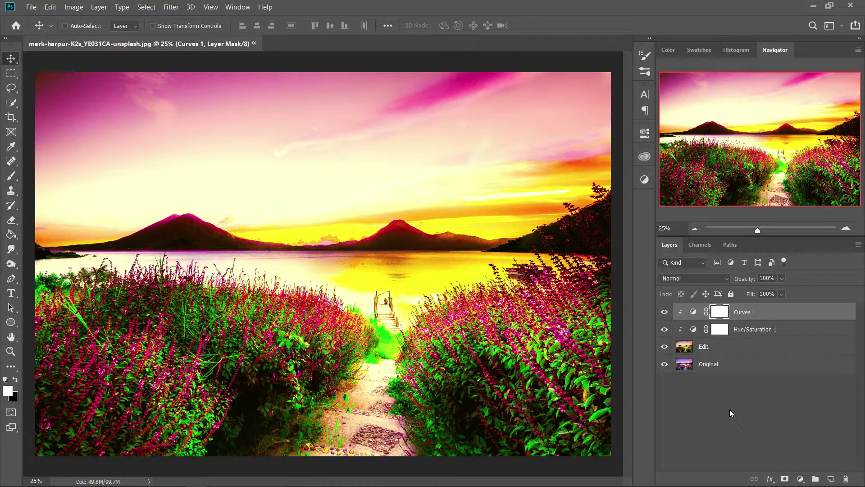
Stamp all visible layers into a new merged layer on top of the stack and select it.
key(ctrl+alt+shift+e)
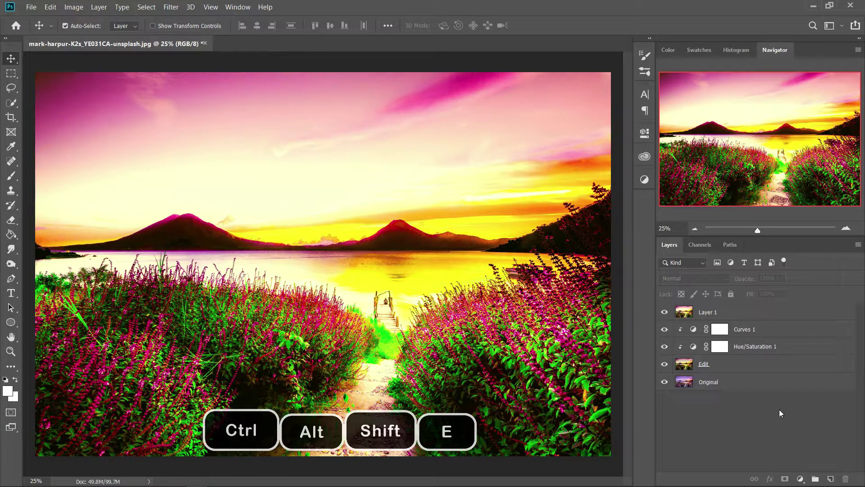
click(736, 311)
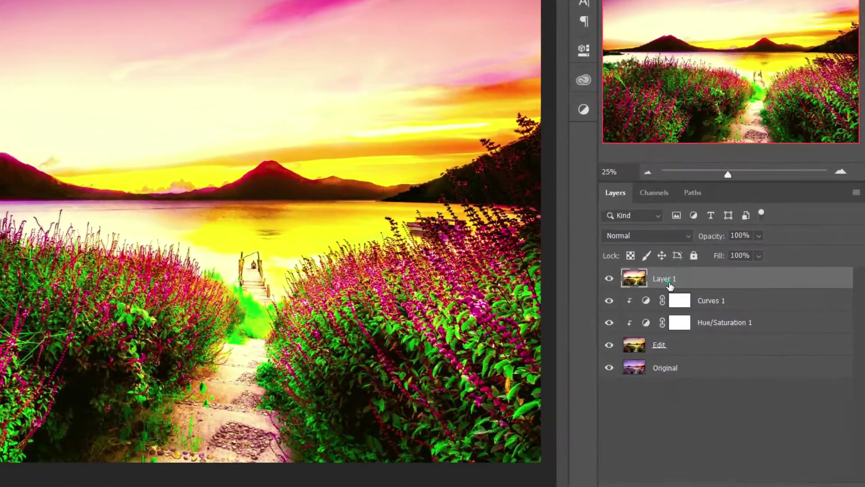
Rename the merged top layer as Blur and convert it to a smart object.
double_click(710, 312)
text(Blur)
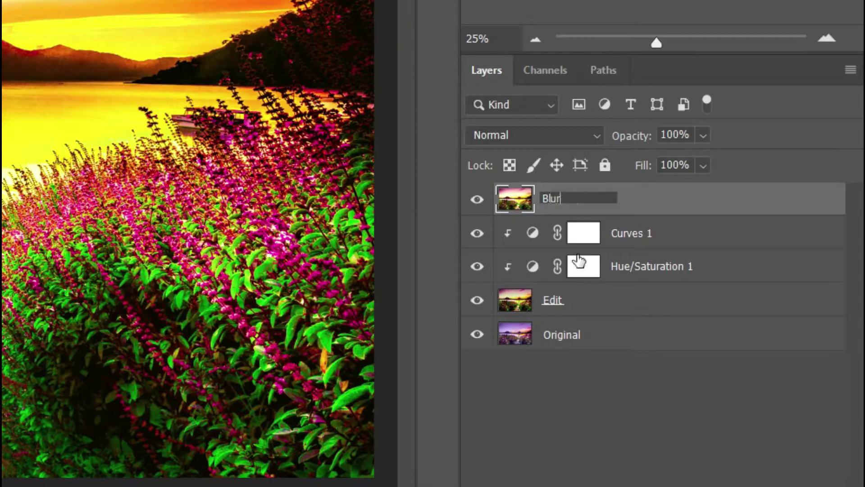
key(Return)
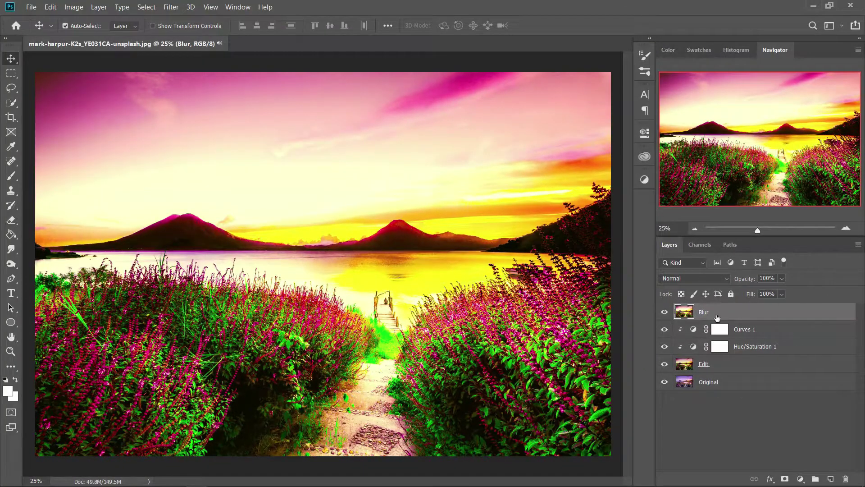
right_click(717, 318)
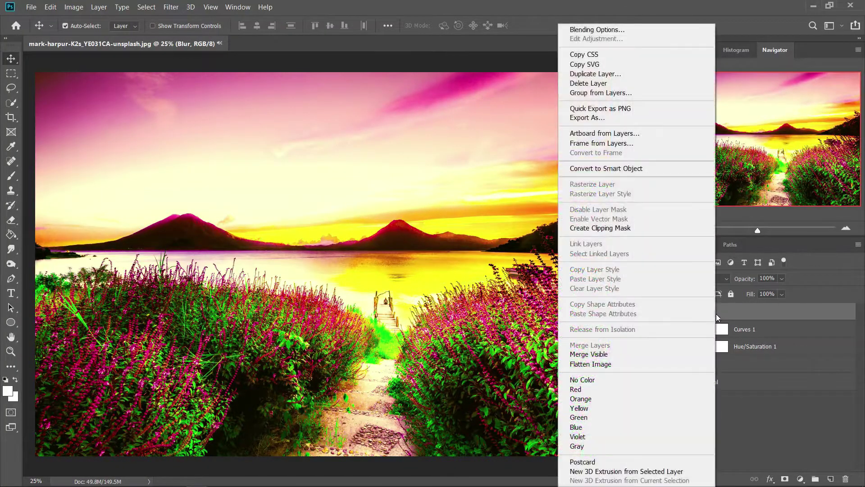
click(635, 168)
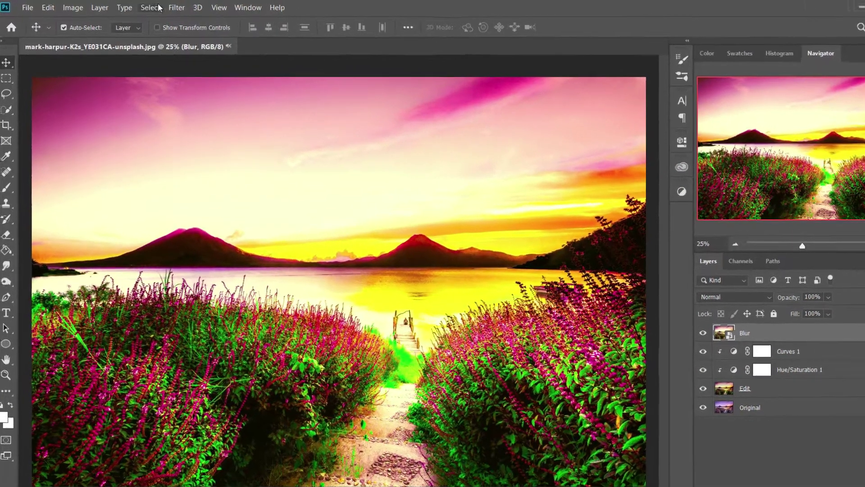
Apply a Gaussian Blur with a radius of 21.1 pixels to the Blur layer.
click(171, 7)
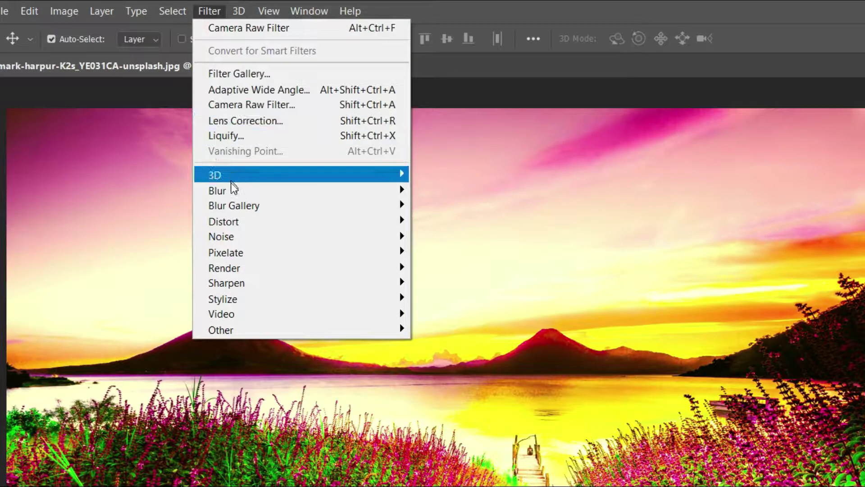
mouse_move(396, 192)
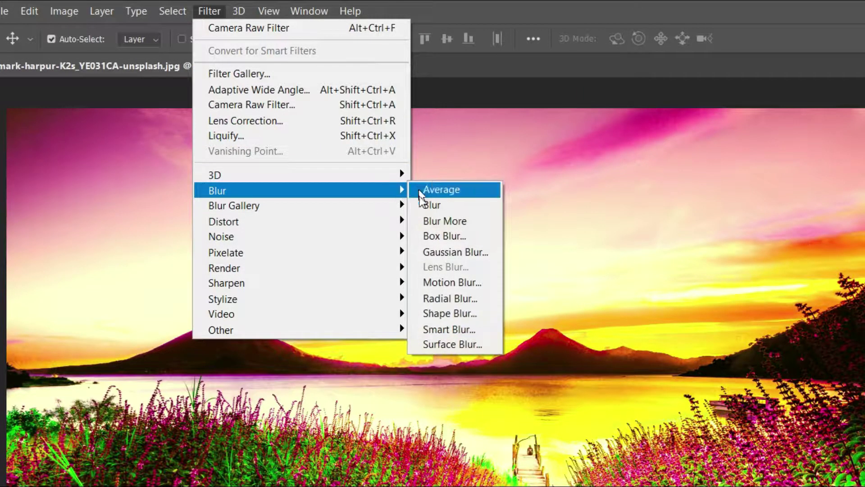
click(419, 249)
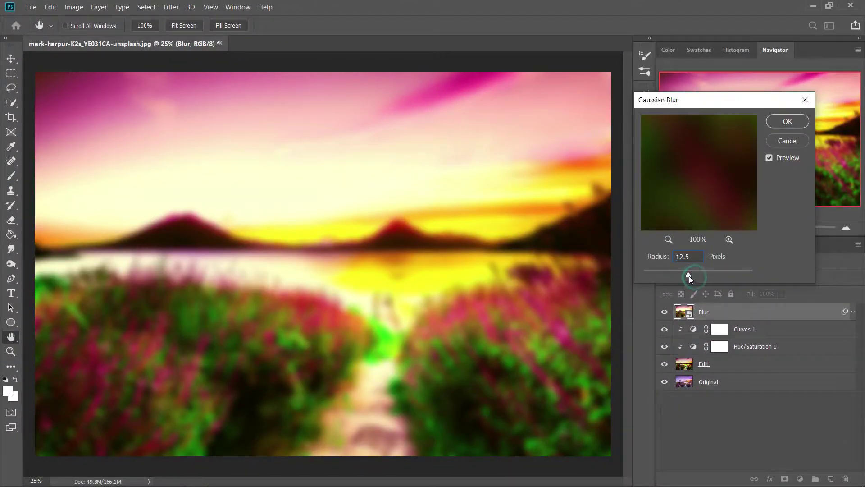
drag(691, 275, 693, 276)
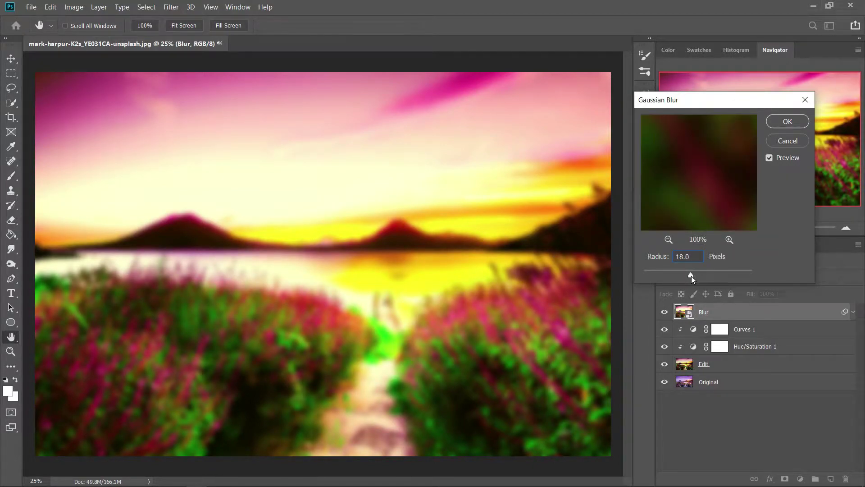
double_click(691, 258)
text(21.1)
click(788, 121)
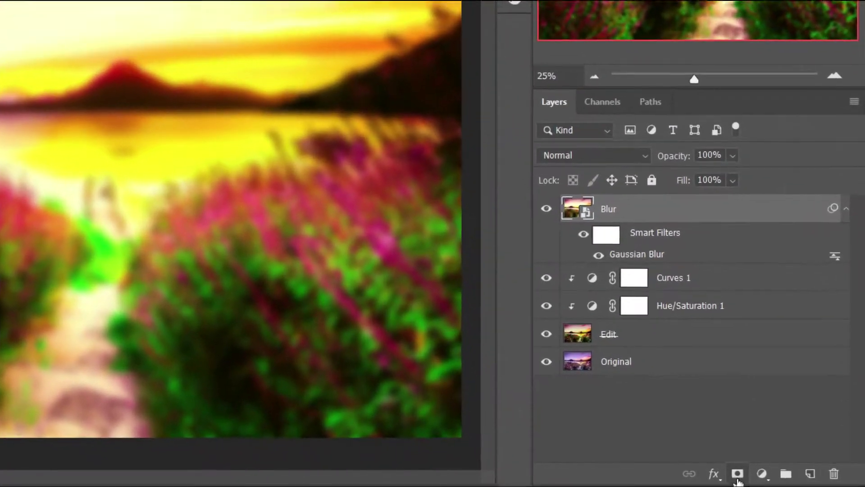
Add a layer mask to the Blur layer, invert it to black, and ready the Brush tool with white ffffff as foreground color.
click(738, 477)
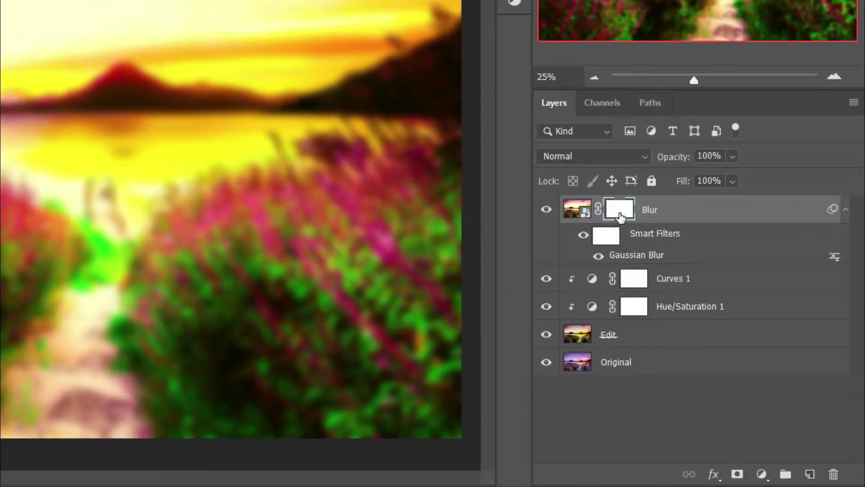
key(ctrl+i)
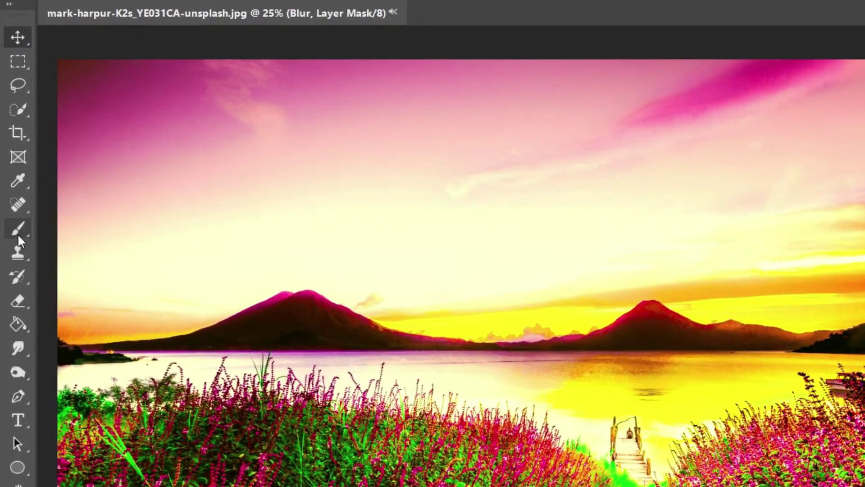
click(11, 176)
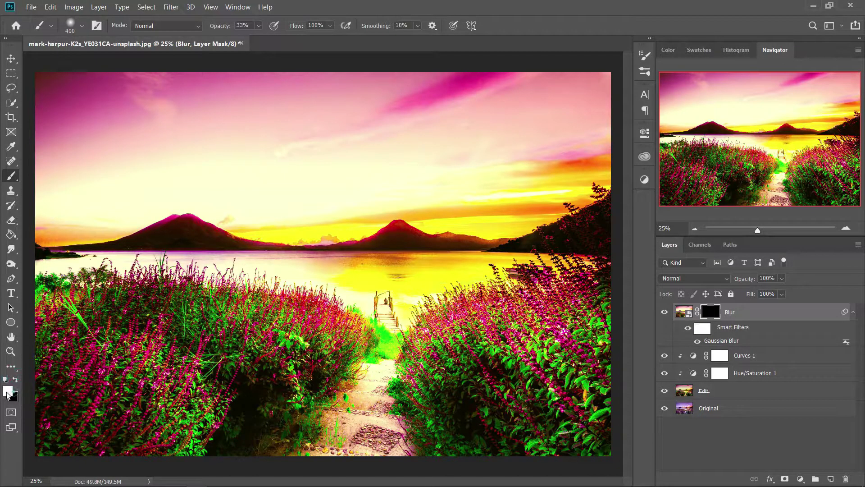
click(7, 390)
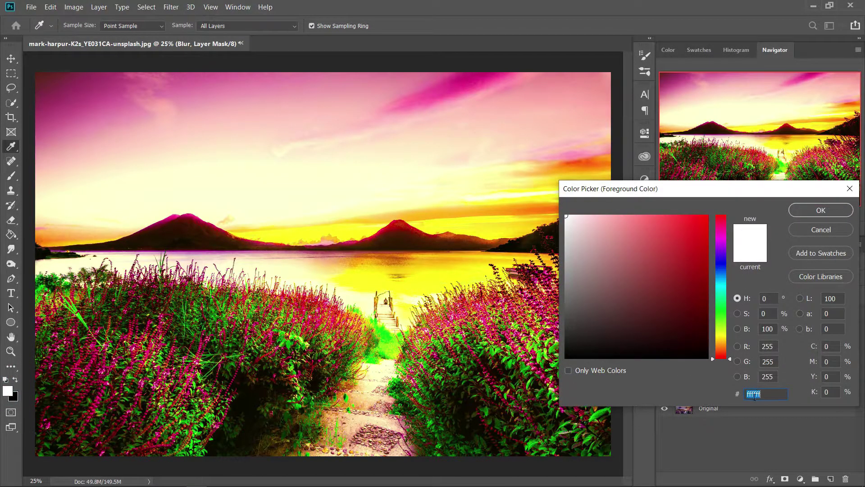
click(805, 208)
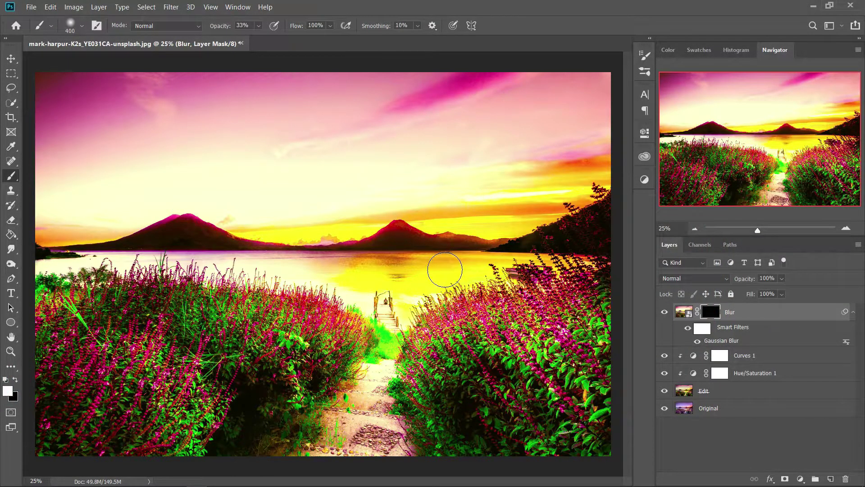
Configure the brush as Soft Round with a size of 480 px, 0% hardness and 33% opacity.
click(77, 26)
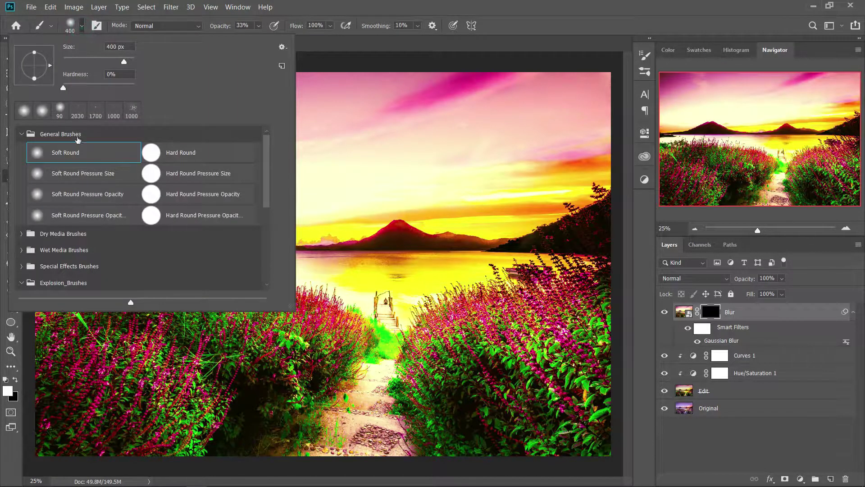
click(75, 154)
click(89, 27)
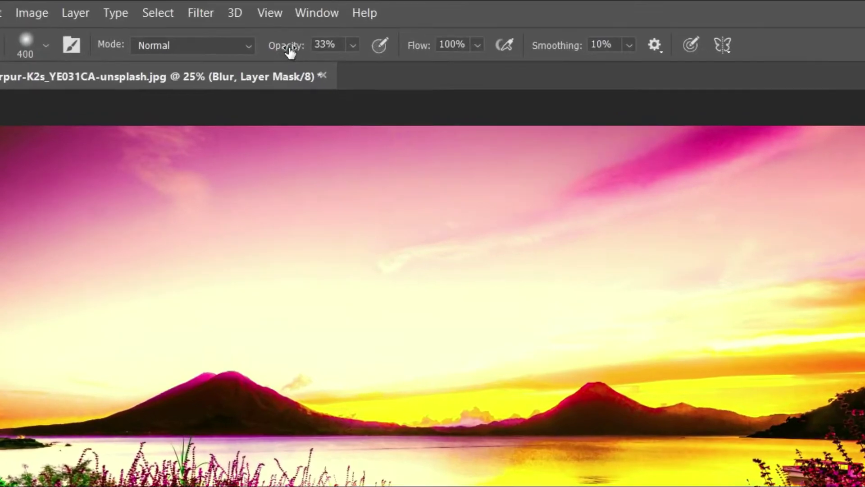
click(223, 29)
key(Up)
key(Up)
drag(289, 50, 289, 50)
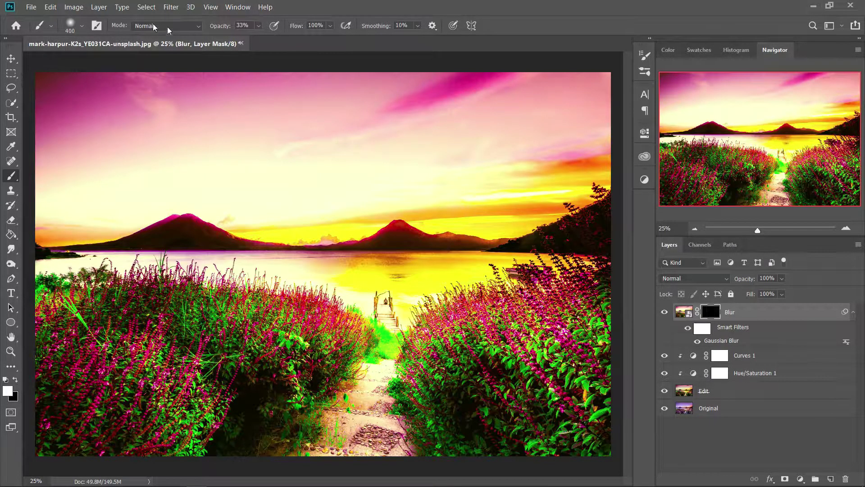
click(81, 28)
drag(124, 62, 128, 63)
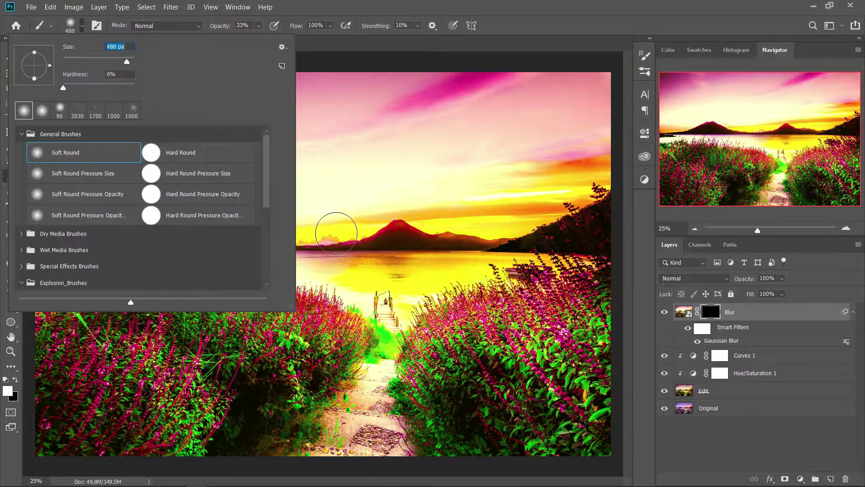
click(82, 24)
Paint white on the Blur mask over the flower bushes on both sides of the path and along the photo's outer edges.
mouse_move(191, 435)
mouse_down()
mouse_move(156, 425)
mouse_move(196, 383)
mouse_move(190, 340)
mouse_move(65, 431)
mouse_move(107, 405)
mouse_up()
mouse_move(276, 446)
mouse_down()
mouse_move(284, 410)
mouse_move(325, 355)
mouse_move(296, 311)
mouse_move(241, 304)
mouse_move(103, 332)
mouse_move(41, 334)
mouse_move(63, 287)
mouse_move(273, 316)
mouse_move(257, 267)
mouse_move(323, 279)
mouse_move(346, 333)
mouse_move(362, 327)
mouse_move(390, 351)
mouse_up()
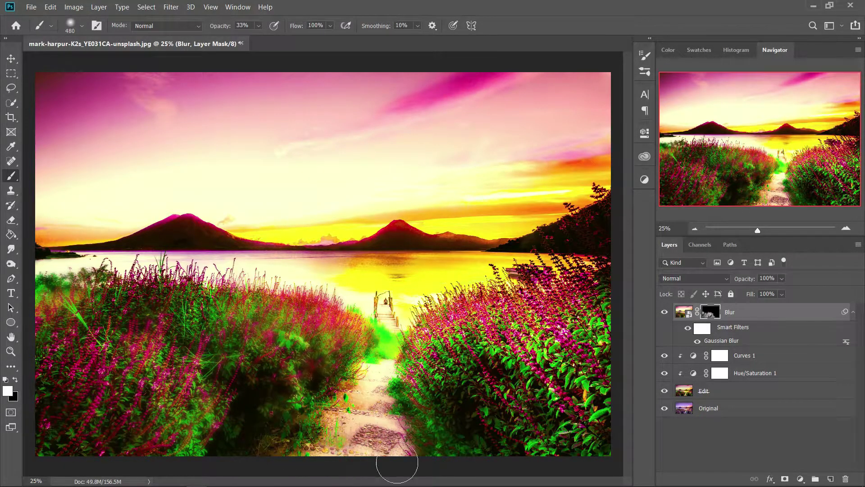
mouse_move(496, 450)
mouse_down()
mouse_move(588, 440)
mouse_move(525, 288)
mouse_up()
drag(567, 329, 595, 315)
mouse_move(552, 280)
mouse_down()
mouse_move(599, 295)
mouse_move(556, 177)
mouse_move(615, 221)
mouse_move(586, 252)
mouse_up()
click(47, 451)
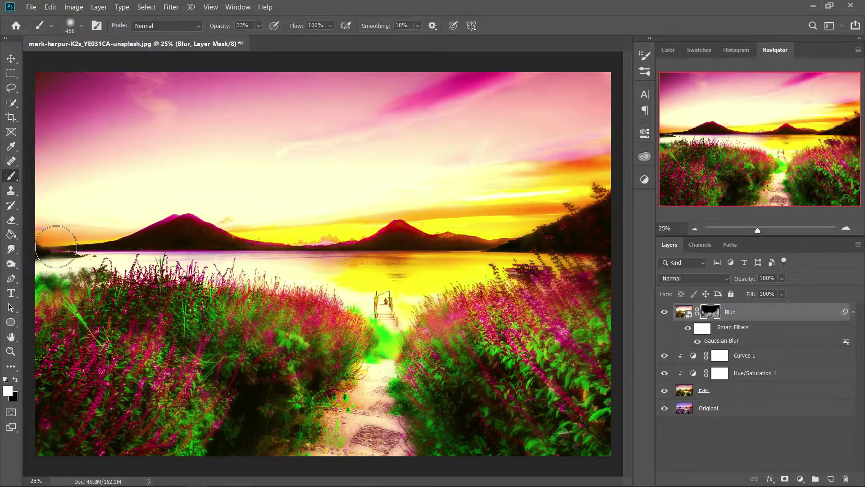
click(33, 73)
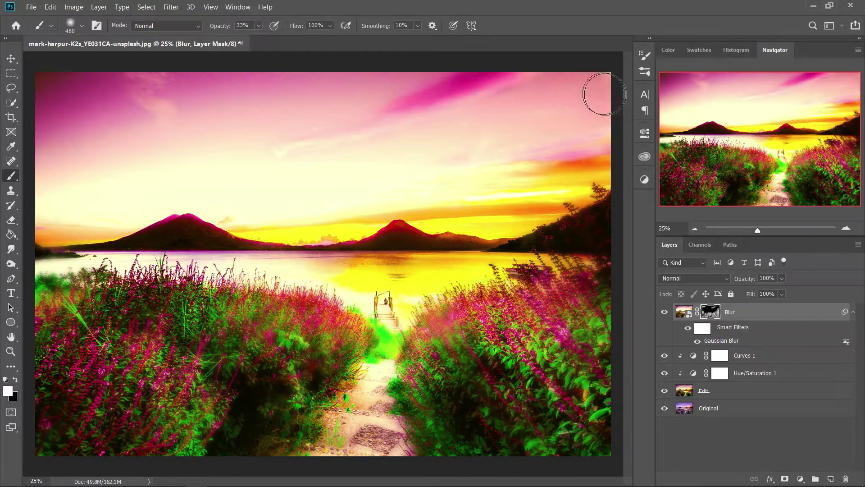
Reduce the brush to 200 px and paint the blur in along the mountains, the shoreline and the tops of the flowers.
key(bracketleft)
key(bracketleft)
key(bracketleft)
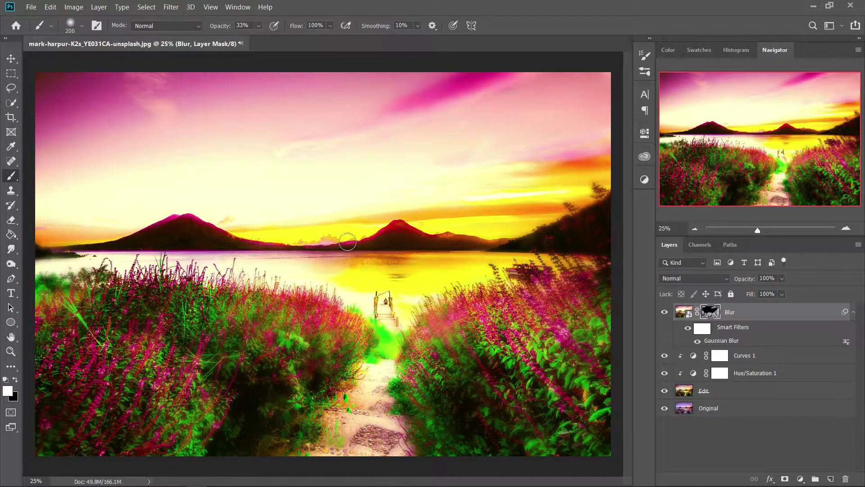
click(449, 235)
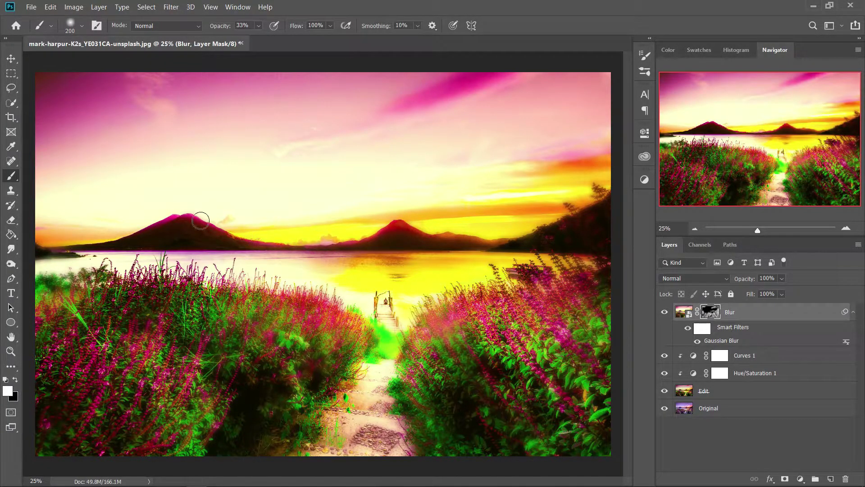
mouse_move(49, 246)
mouse_down()
mouse_move(226, 253)
mouse_move(231, 270)
mouse_move(321, 290)
mouse_up()
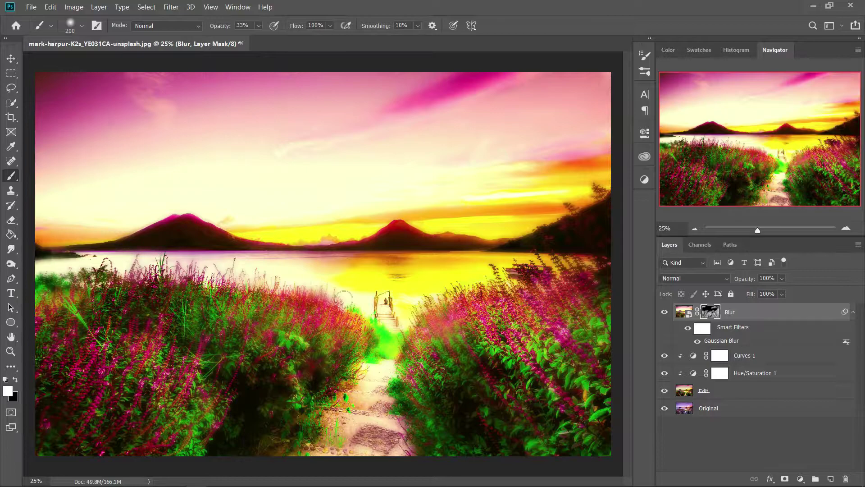
Brush extra blur onto the small dock, the path edge and the flower bushes, finishing with the Move tool active.
click(513, 278)
click(541, 271)
click(298, 405)
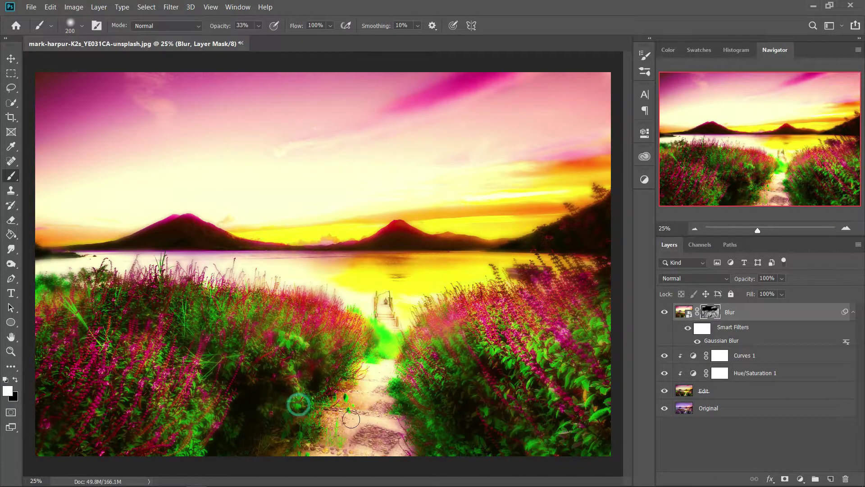
click(491, 344)
click(597, 417)
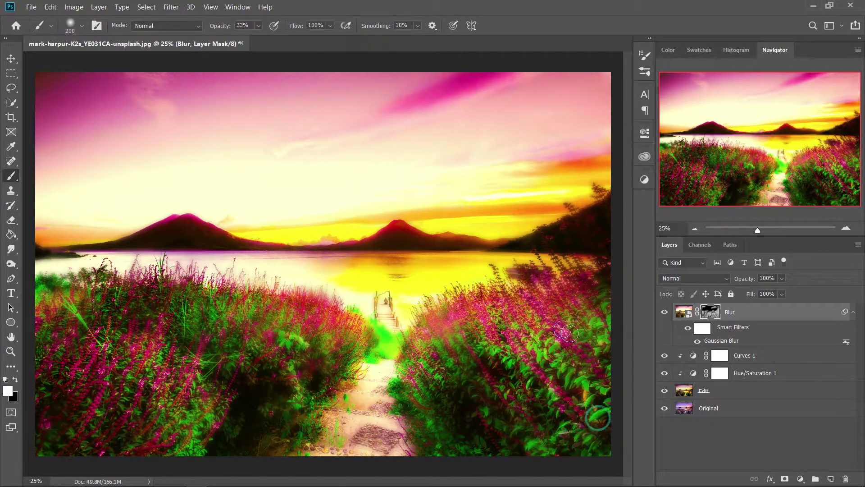
click(100, 315)
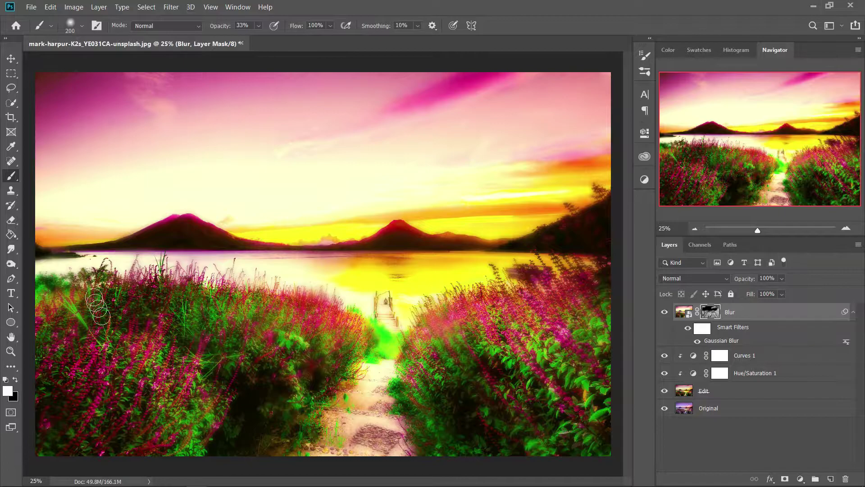
click(12, 58)
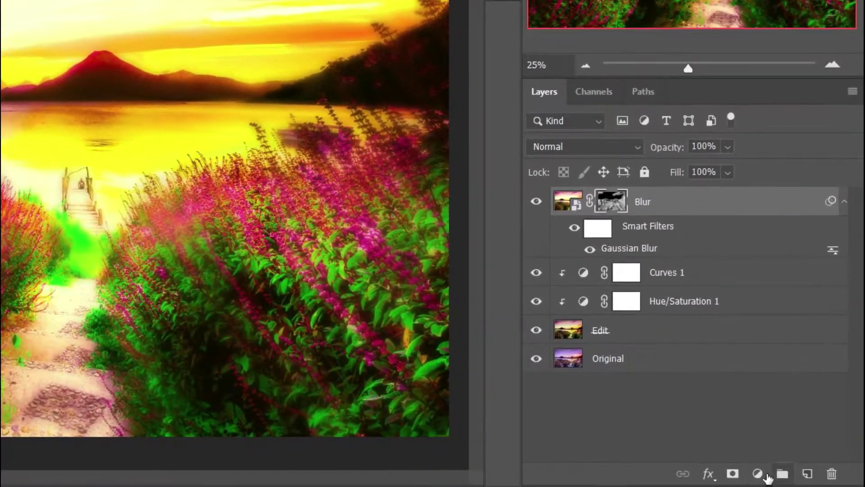
Add a Brightness/Contrast adjustment clipped to the Blur layer, with Brightness 97 and Contrast 52.
click(766, 474)
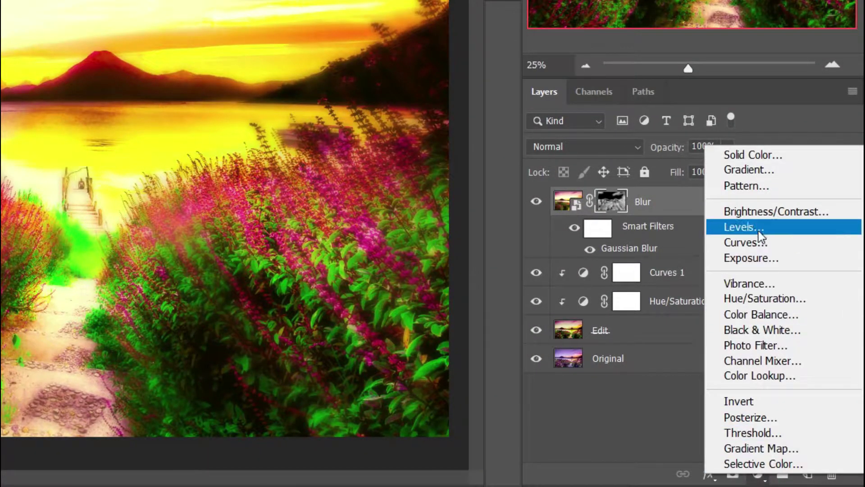
click(766, 215)
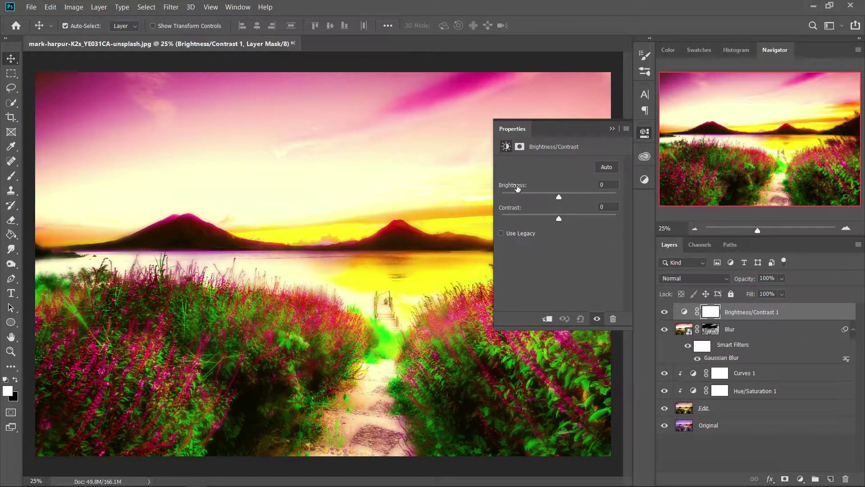
drag(555, 199, 596, 199)
click(547, 319)
drag(559, 218, 589, 217)
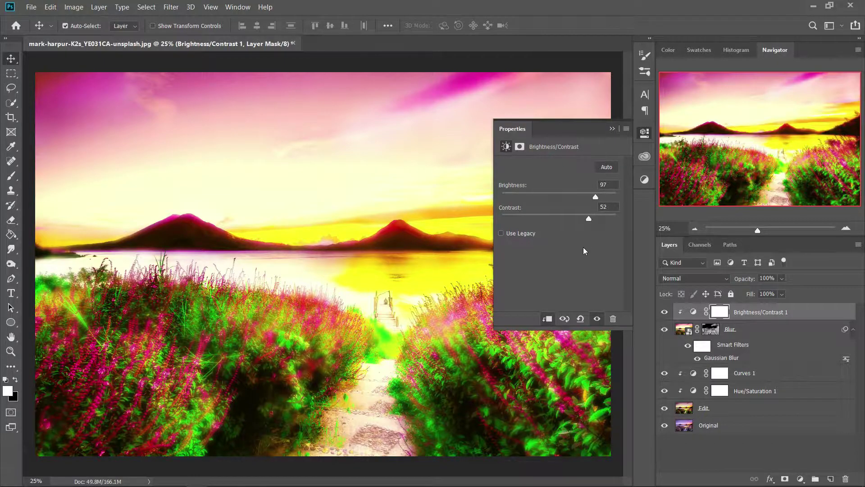
click(613, 129)
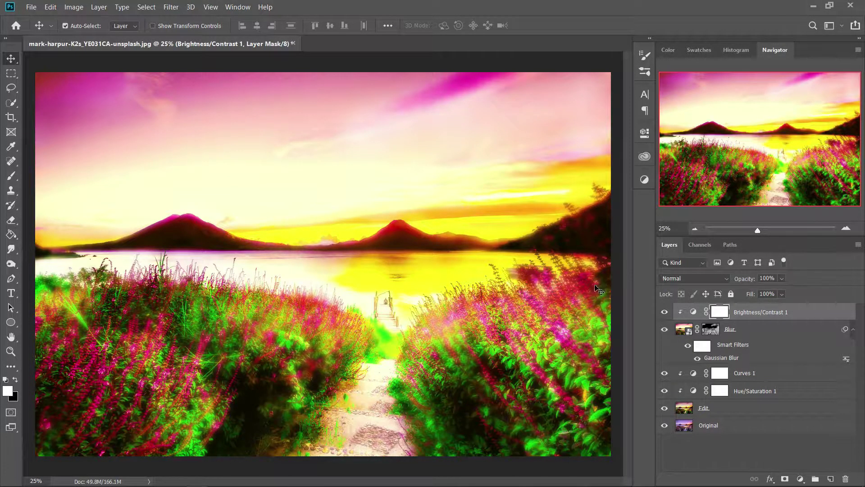
Stamp all visible layers into a new merged layer on top named Filter and convert it to a smart object.
click(763, 310)
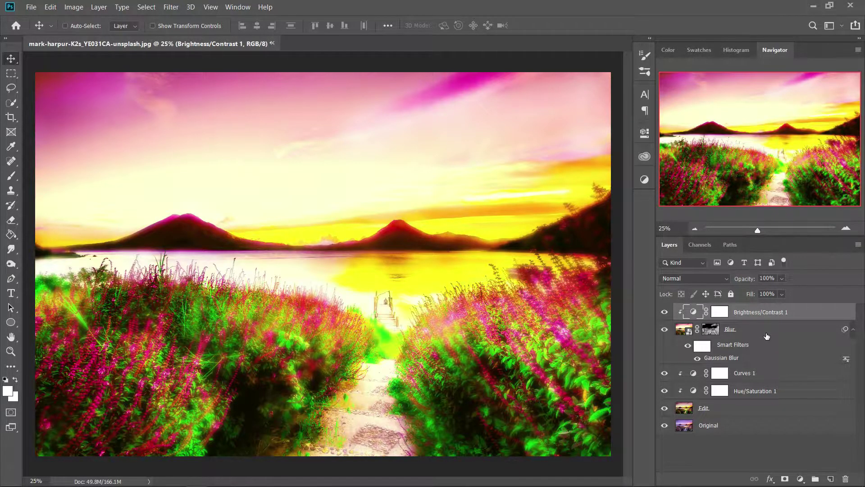
key(ctrl+alt+shift+e)
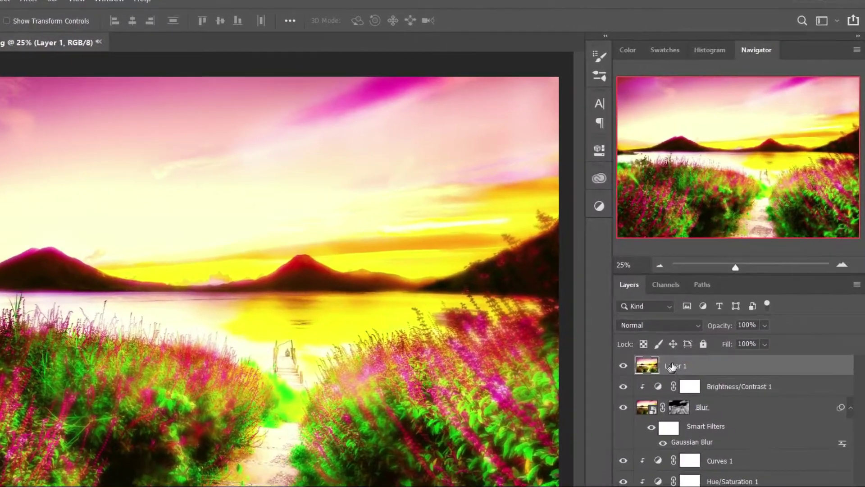
double_click(717, 312)
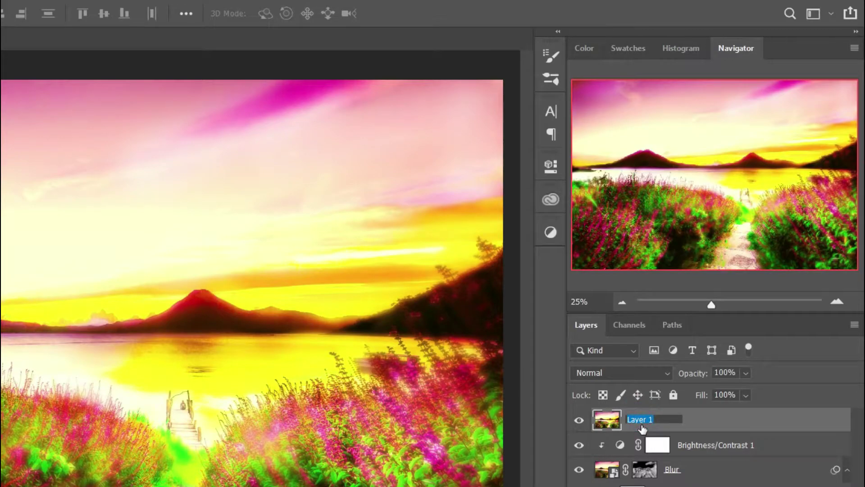
text(F)
key(Return)
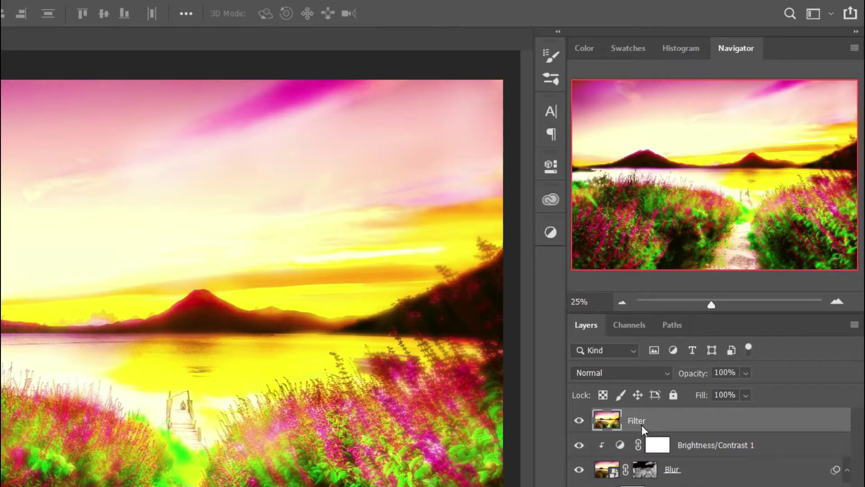
right_click(644, 428)
click(464, 217)
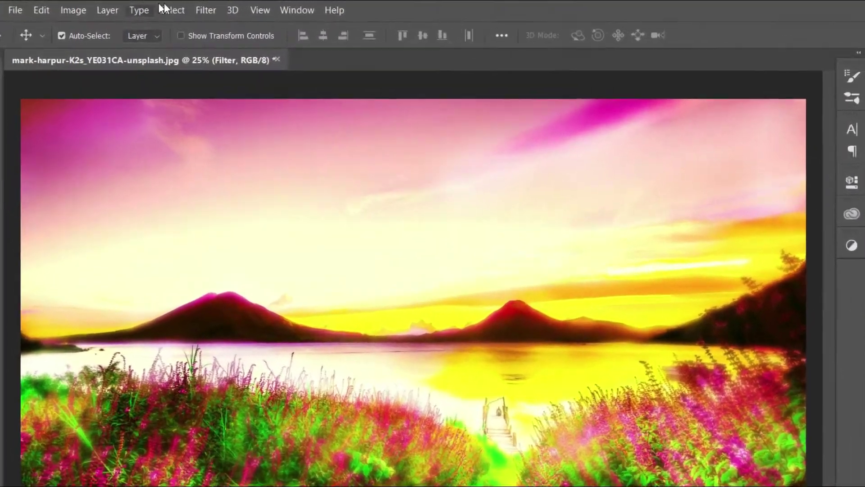
Apply the Filter Gallery's Paint Daubs effect to the Filter layer with Brush Size 21, Sharpness 14 and the Simple brush type.
click(171, 6)
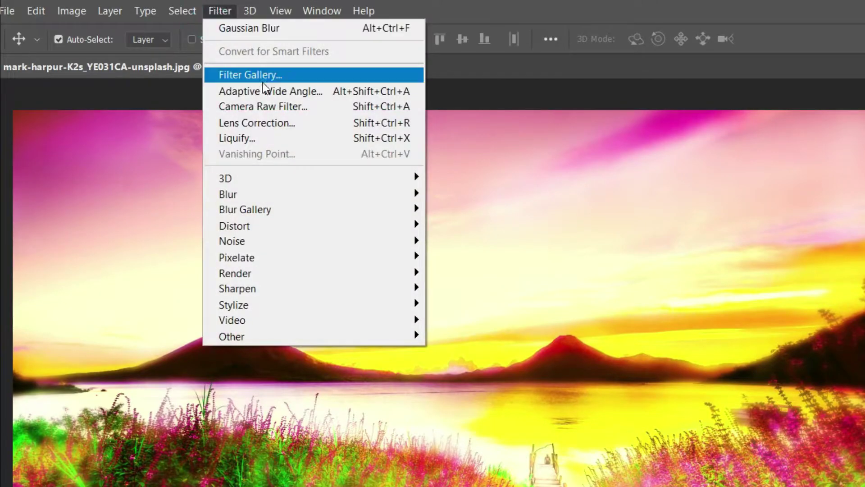
click(266, 75)
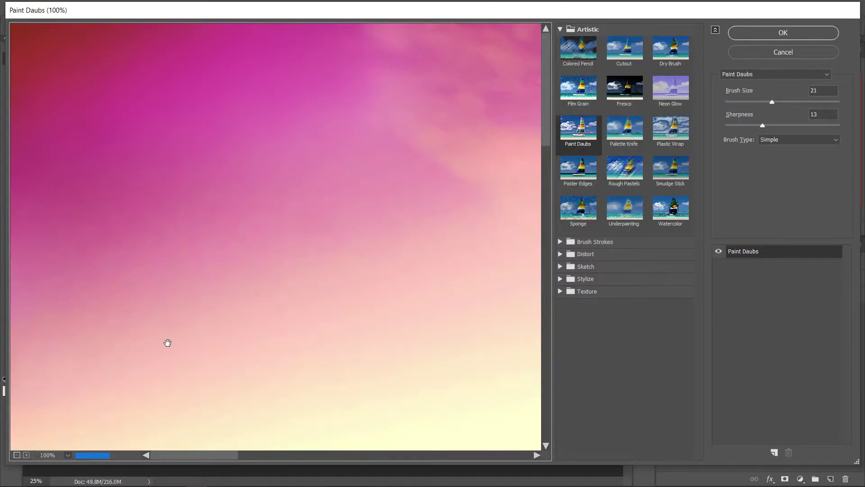
scroll(176, 329, down, 1)
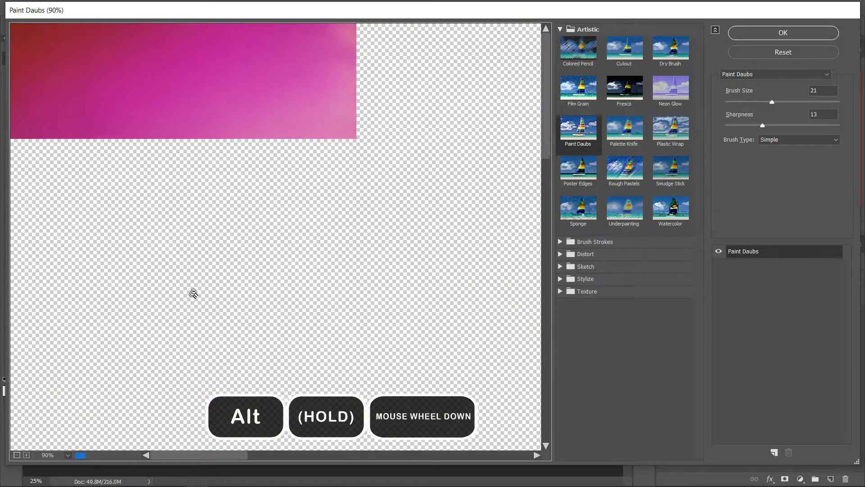
scroll(213, 265, down, 3)
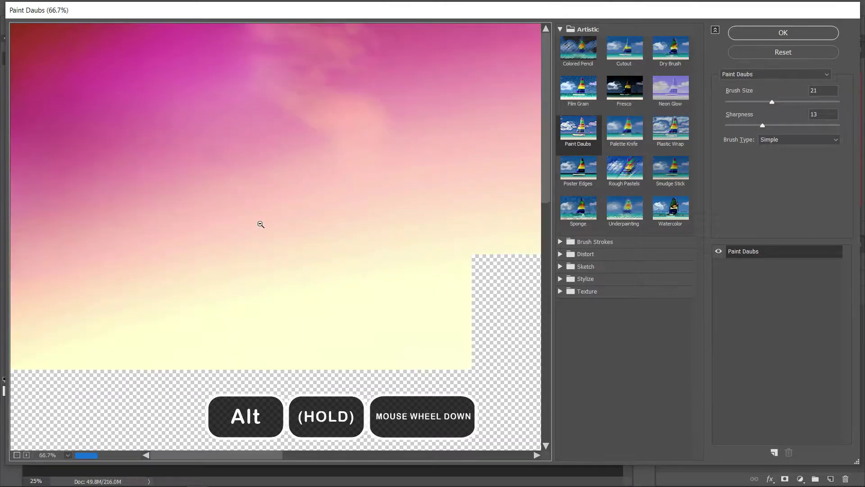
scroll(260, 224, down, 2)
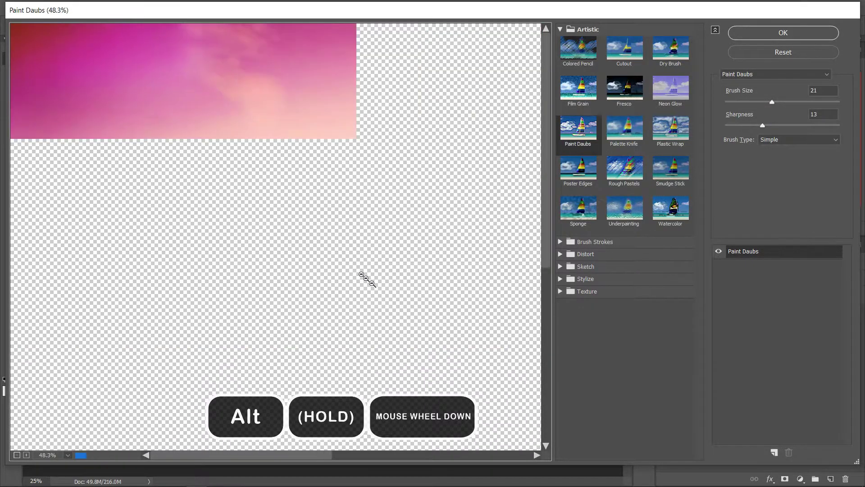
scroll(380, 291, down, 4)
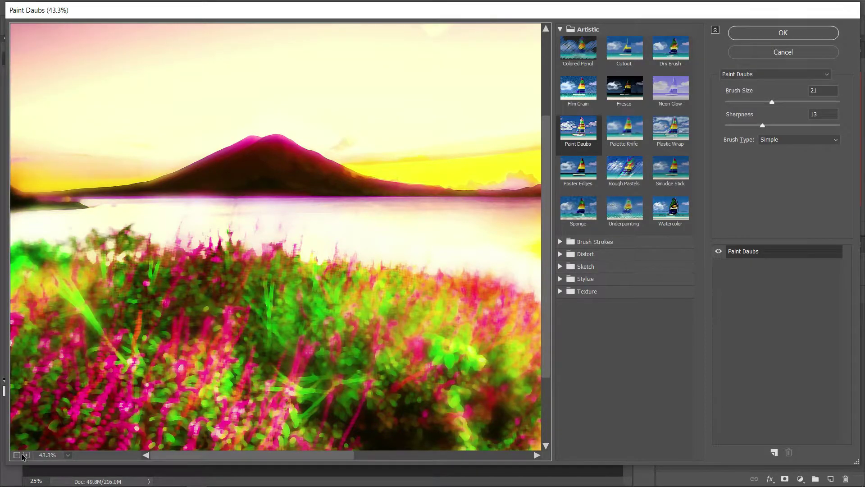
click(20, 455)
click(19, 455)
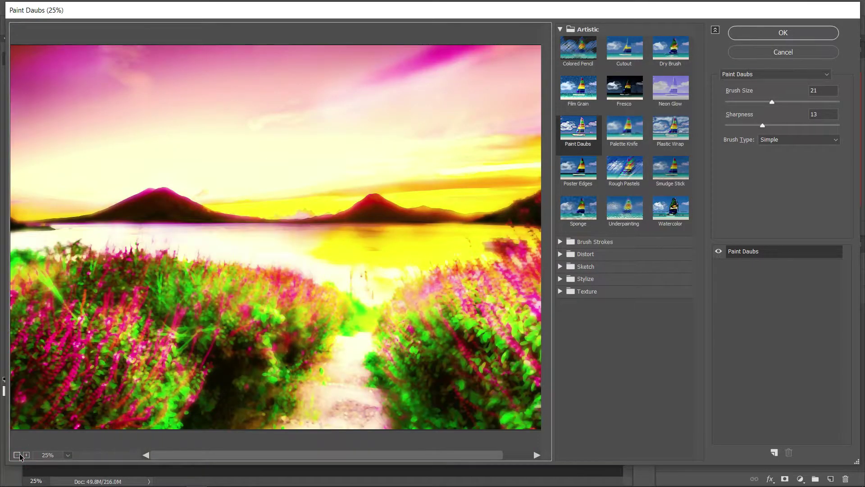
click(18, 456)
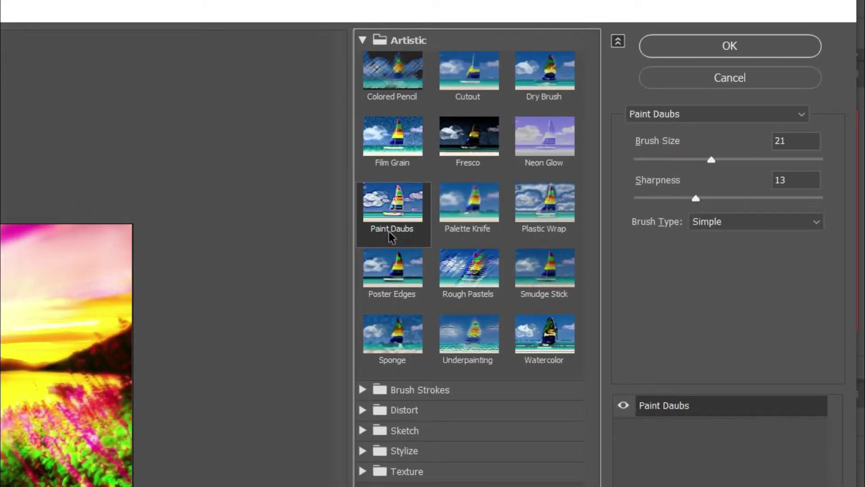
mouse_move(667, 143)
mouse_down()
mouse_move(647, 143)
mouse_move(655, 142)
mouse_up()
drag(660, 178, 674, 180)
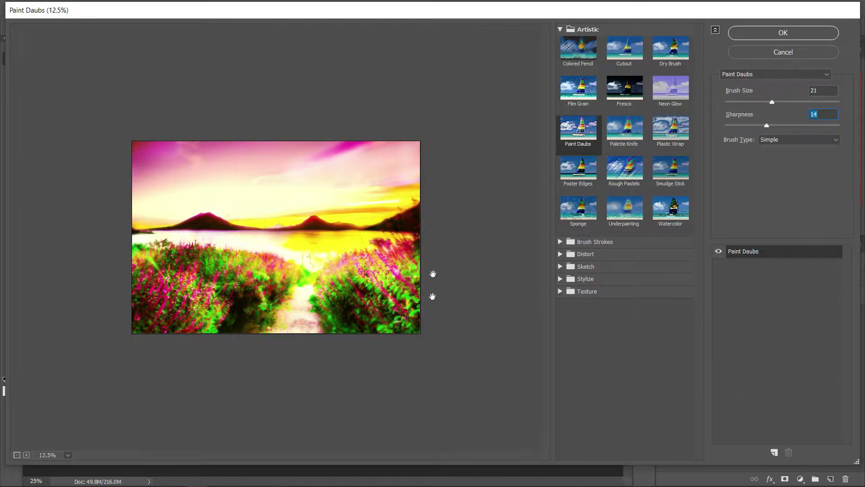
click(778, 34)
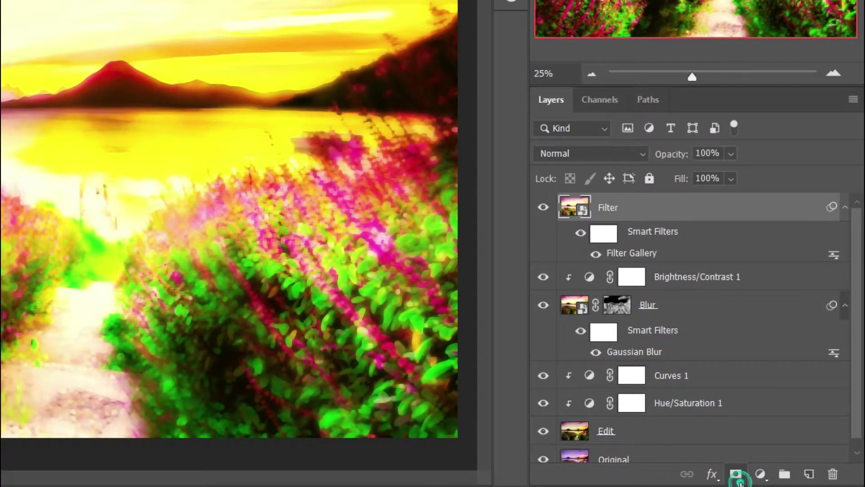
Give the Filter layer a black mask and paint white on it at 175 px and 33% opacity over the flower bushes, shoreline and path edge.
click(785, 479)
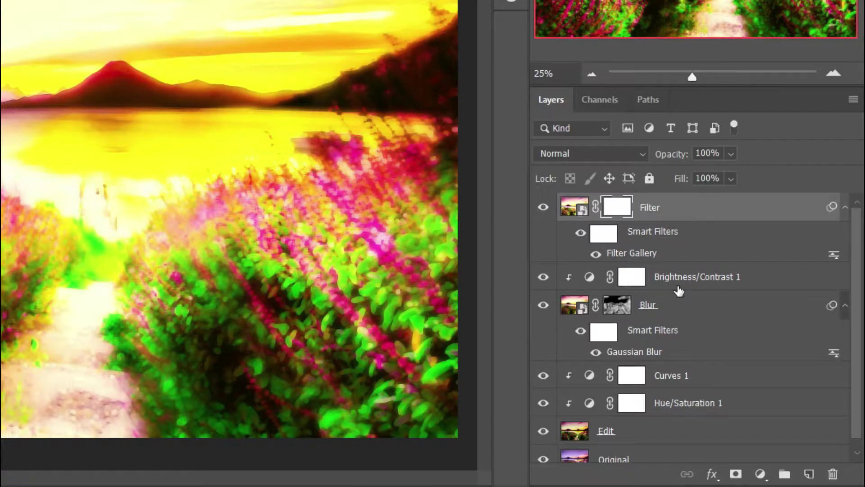
key(ctrl+i)
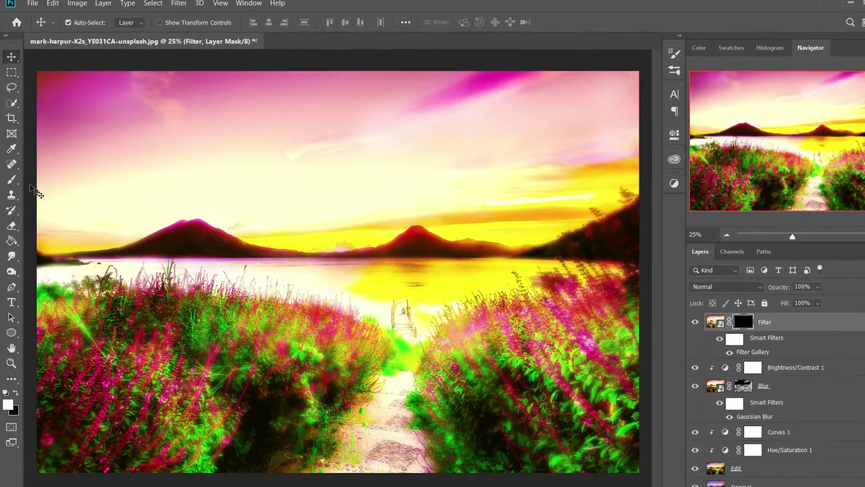
click(11, 176)
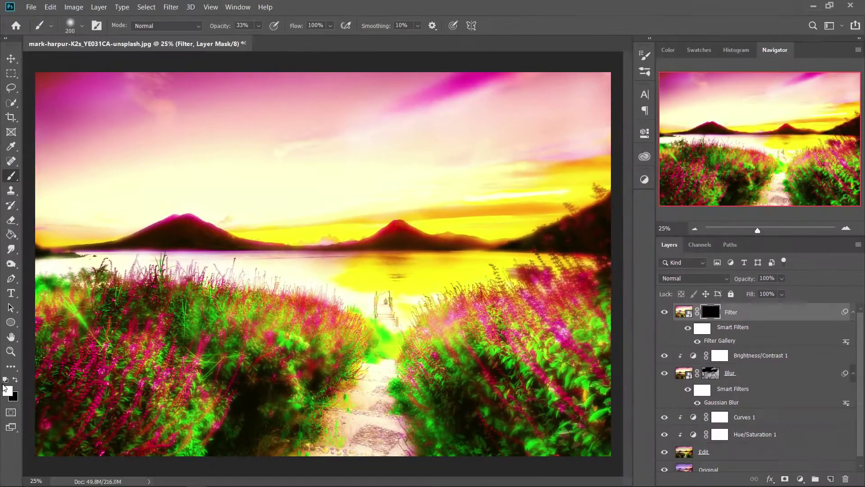
click(7, 390)
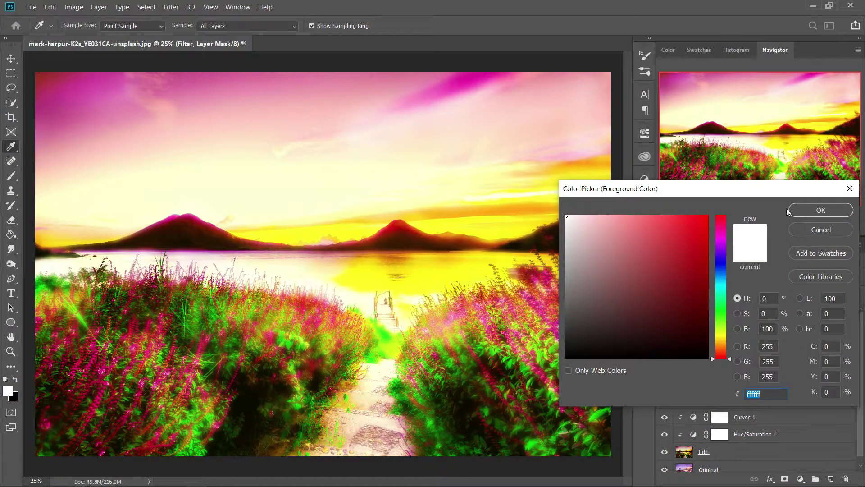
click(809, 209)
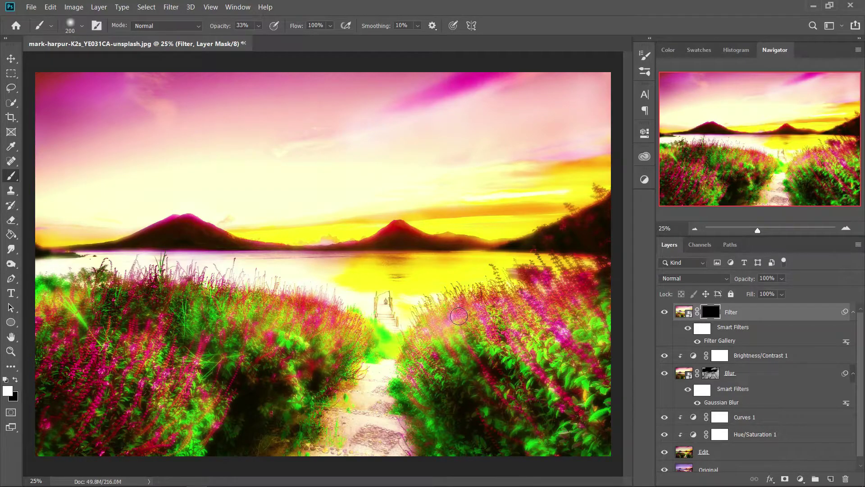
key(bracketleft)
mouse_move(339, 360)
mouse_down()
mouse_move(237, 372)
mouse_move(214, 421)
mouse_move(216, 378)
mouse_move(192, 377)
mouse_move(128, 419)
mouse_move(168, 336)
mouse_move(111, 346)
mouse_move(138, 374)
mouse_move(62, 272)
mouse_move(119, 244)
mouse_move(98, 282)
mouse_move(189, 292)
mouse_move(188, 311)
mouse_move(233, 267)
mouse_move(234, 285)
mouse_move(301, 313)
mouse_move(277, 287)
mouse_move(292, 302)
mouse_move(319, 290)
mouse_move(353, 299)
mouse_move(276, 399)
mouse_move(247, 334)
mouse_move(213, 427)
mouse_move(173, 449)
mouse_move(132, 450)
mouse_move(107, 447)
mouse_move(91, 412)
mouse_move(62, 456)
mouse_move(356, 441)
mouse_move(401, 460)
mouse_move(413, 396)
mouse_move(552, 394)
mouse_move(543, 432)
mouse_move(517, 419)
mouse_move(486, 372)
mouse_move(581, 416)
mouse_move(507, 362)
mouse_move(597, 385)
mouse_move(559, 333)
mouse_move(598, 294)
mouse_move(510, 264)
mouse_move(509, 297)
mouse_move(398, 324)
mouse_move(383, 306)
mouse_up()
key(bracketleft)
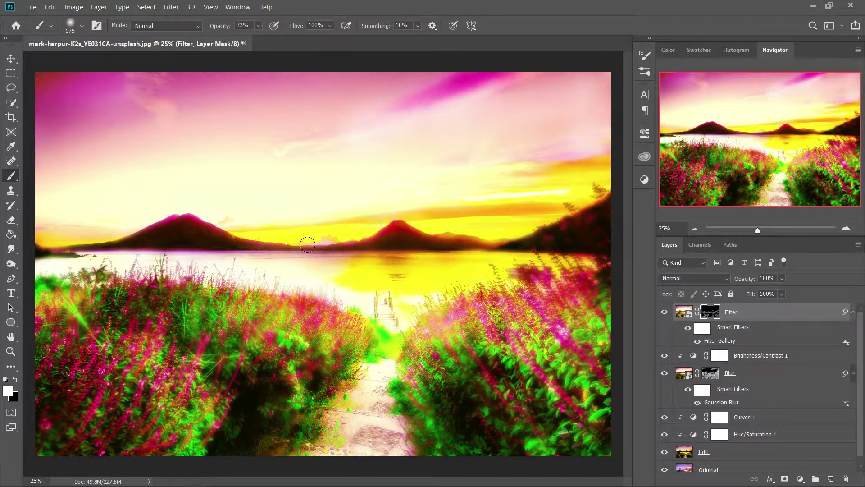
mouse_move(47, 248)
mouse_down()
mouse_move(76, 253)
mouse_move(51, 256)
mouse_move(70, 273)
mouse_move(68, 378)
mouse_move(63, 343)
mouse_move(59, 373)
mouse_up()
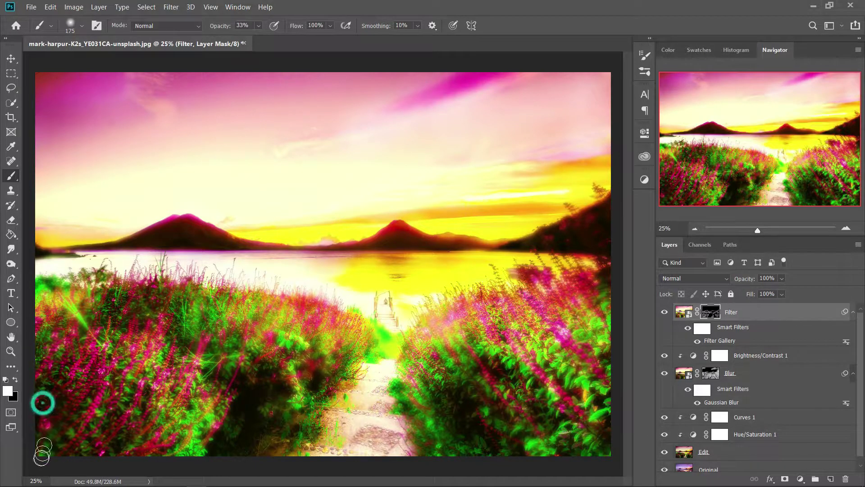
drag(339, 417, 337, 440)
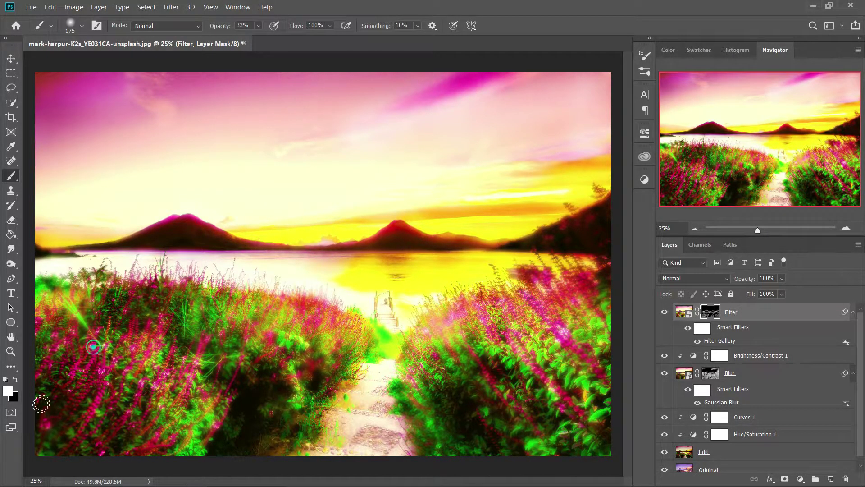
click(11, 58)
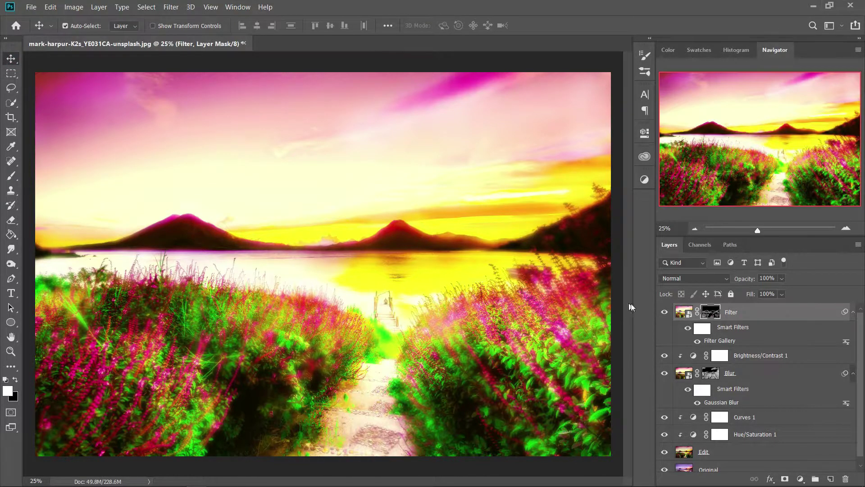
Compare the photo with and without the Filter layer by toggling its visibility.
click(666, 312)
click(667, 312)
click(667, 313)
click(667, 312)
click(667, 312)
click(666, 312)
click(666, 313)
click(666, 312)
Set the radius of the Blur layer's Gaussian Blur smart filter to 29.3 pixels.
double_click(717, 402)
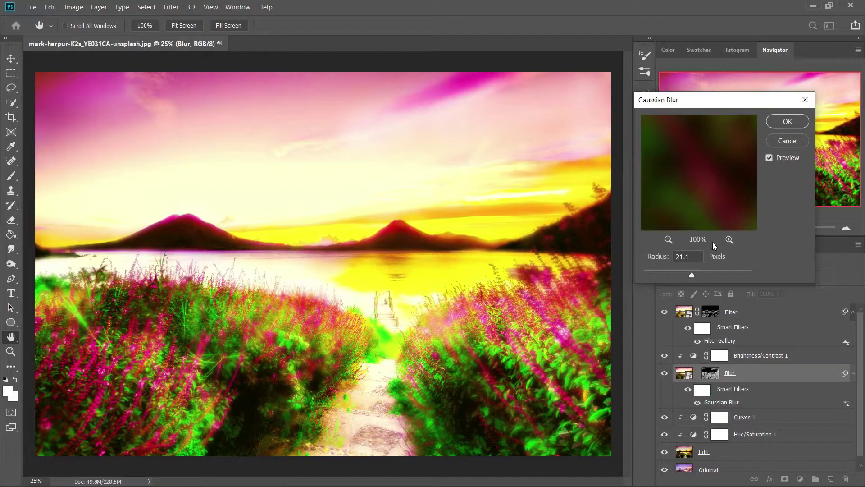
drag(652, 258, 673, 257)
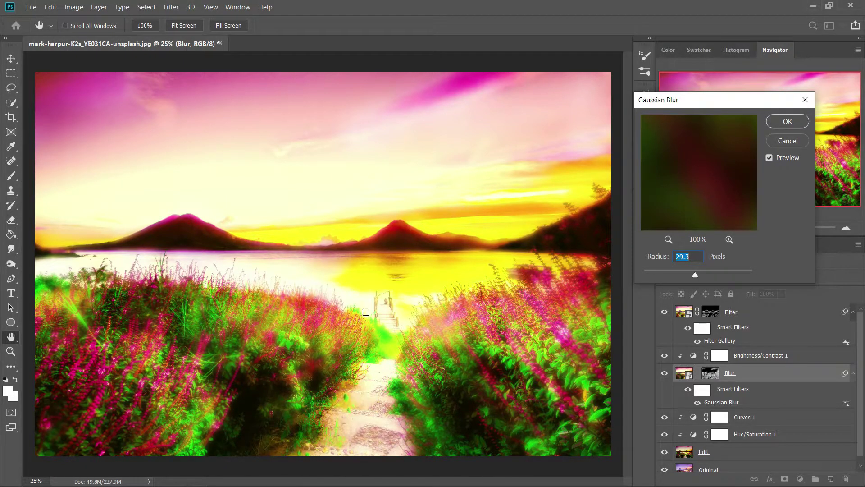
click(787, 121)
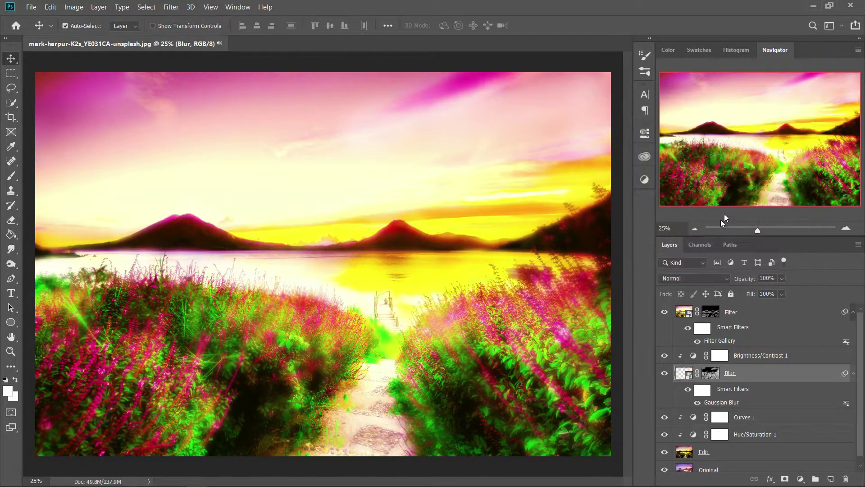
Paint black on the Blur layer's mask at 175 px and 33% opacity over both flower bushes and the shoreline.
click(710, 374)
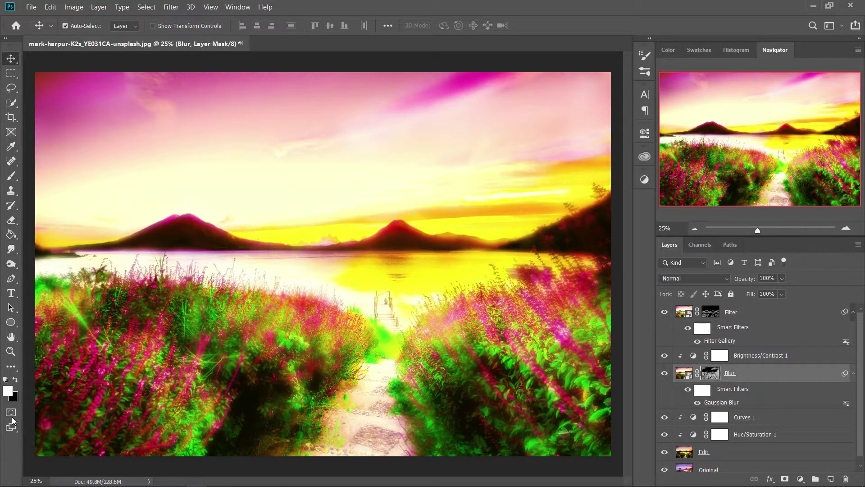
click(15, 379)
click(7, 391)
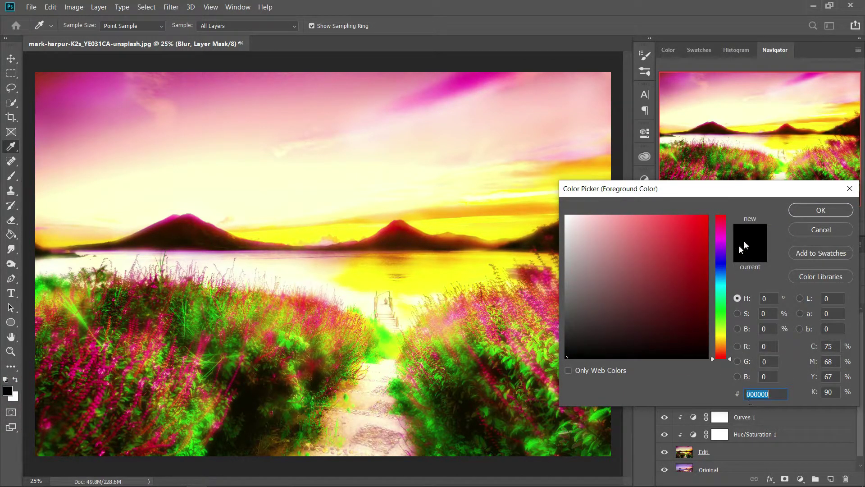
click(815, 209)
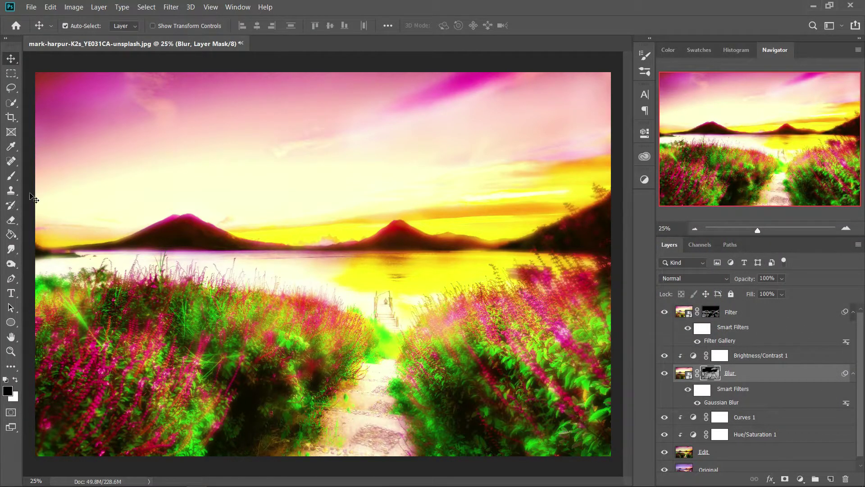
click(12, 176)
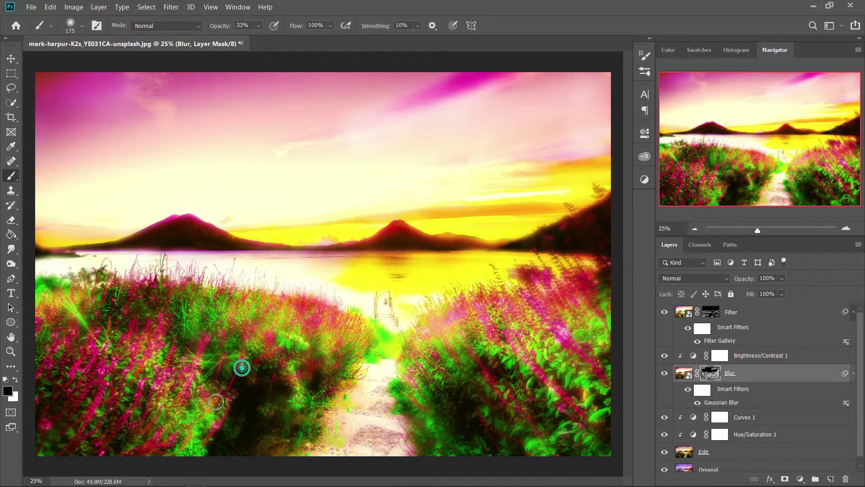
click(216, 400)
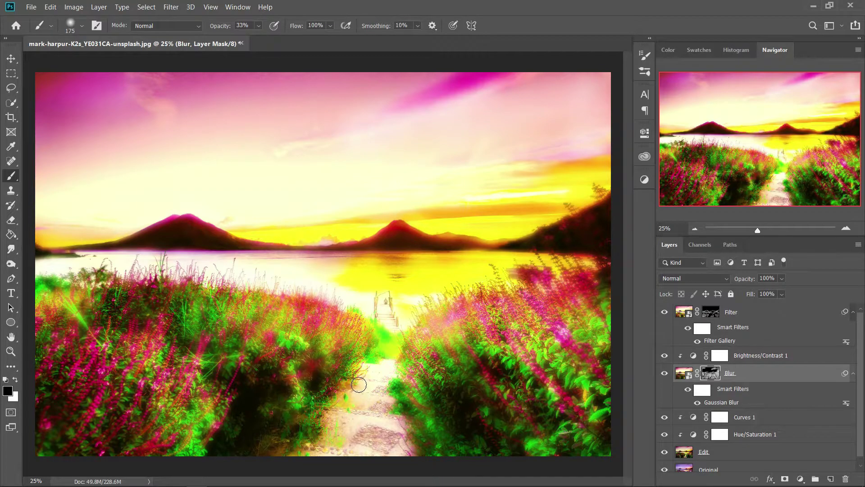
click(260, 330)
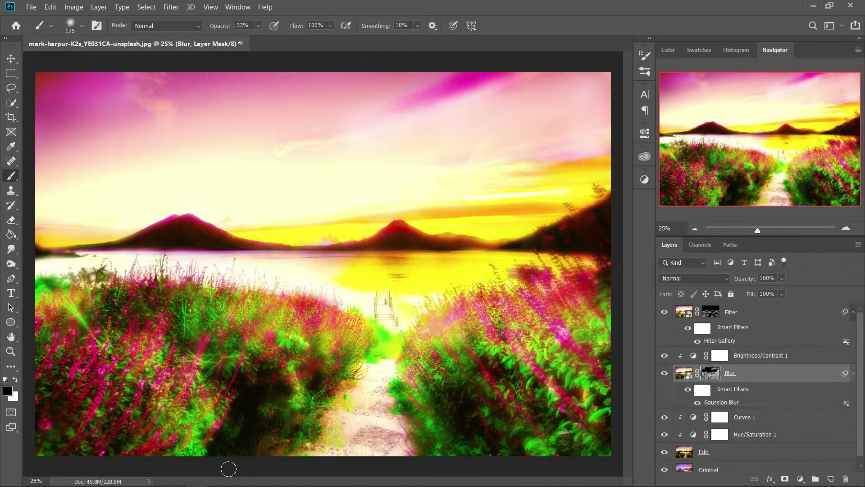
drag(454, 318, 426, 354)
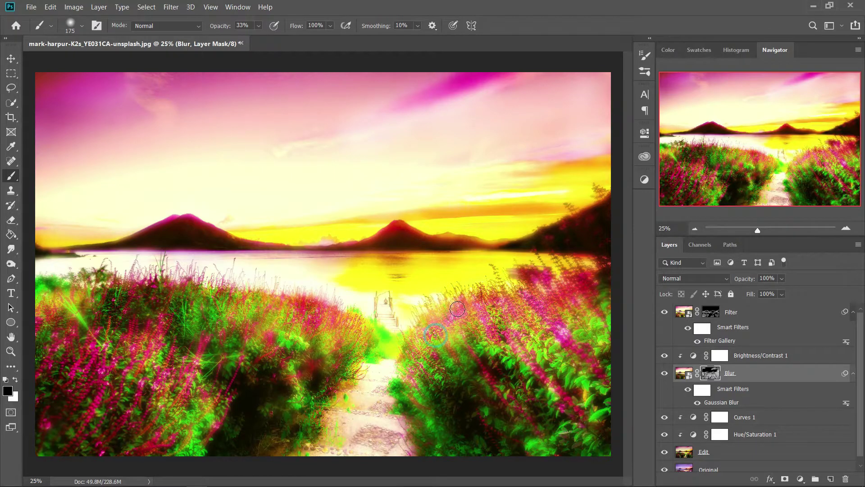
click(426, 325)
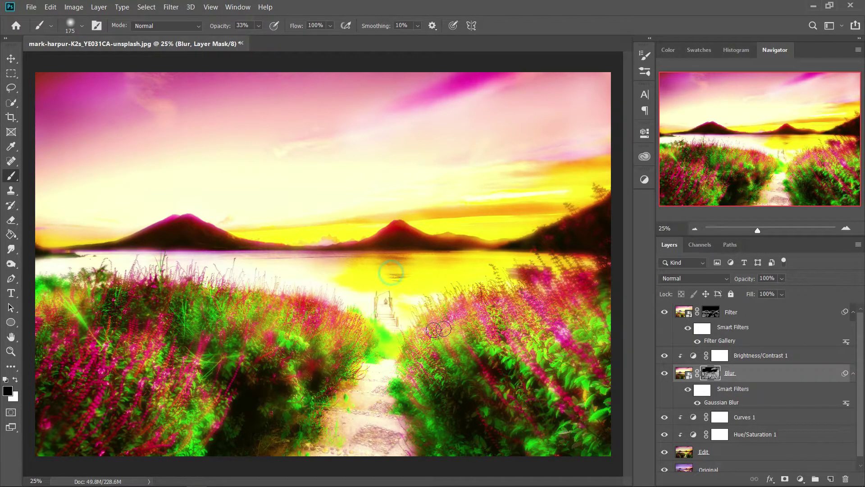
click(185, 258)
Paint white on the Blur layer's mask over the upper part of the left flower bush, and select the Filter layer's mask.
click(17, 379)
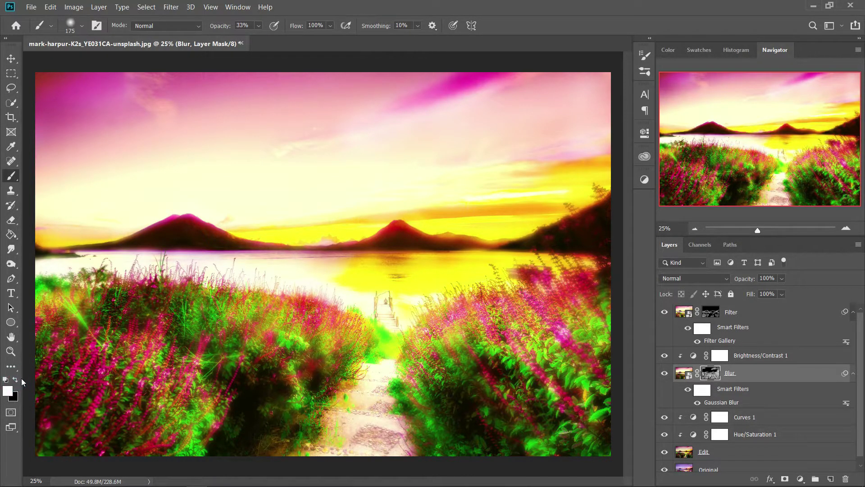
mouse_move(111, 334)
mouse_down()
mouse_move(118, 301)
mouse_move(98, 326)
mouse_move(116, 325)
mouse_move(125, 286)
mouse_up()
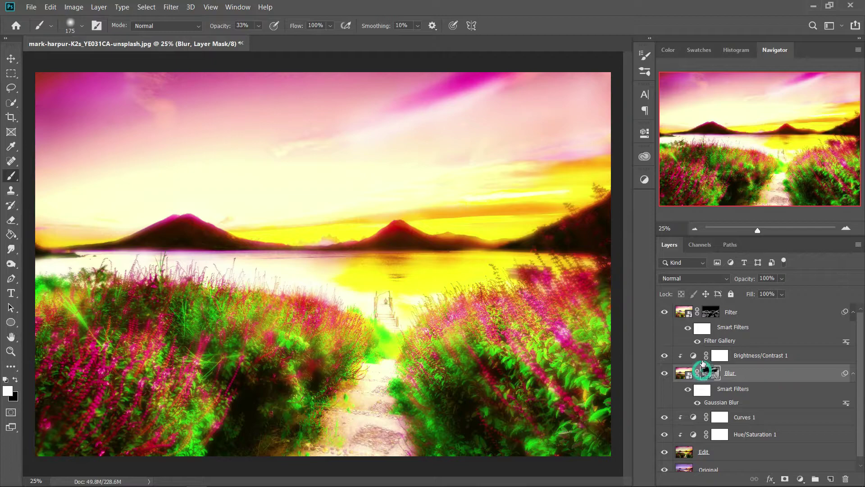
click(711, 312)
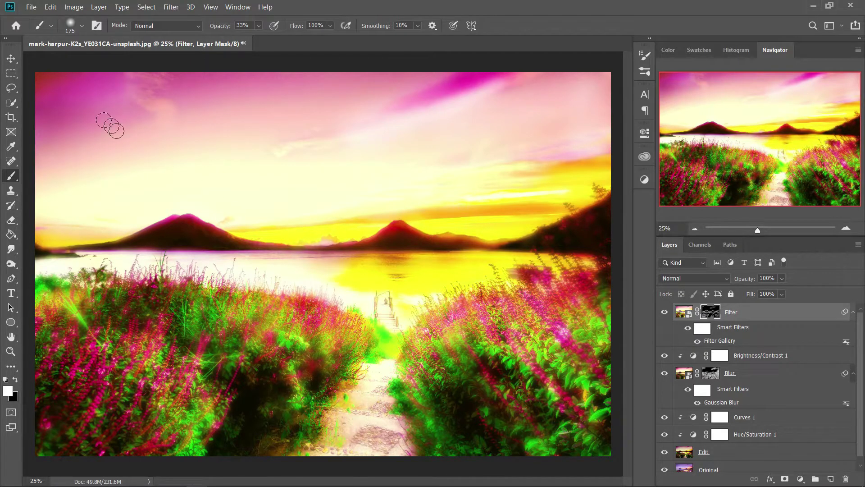
key(v)
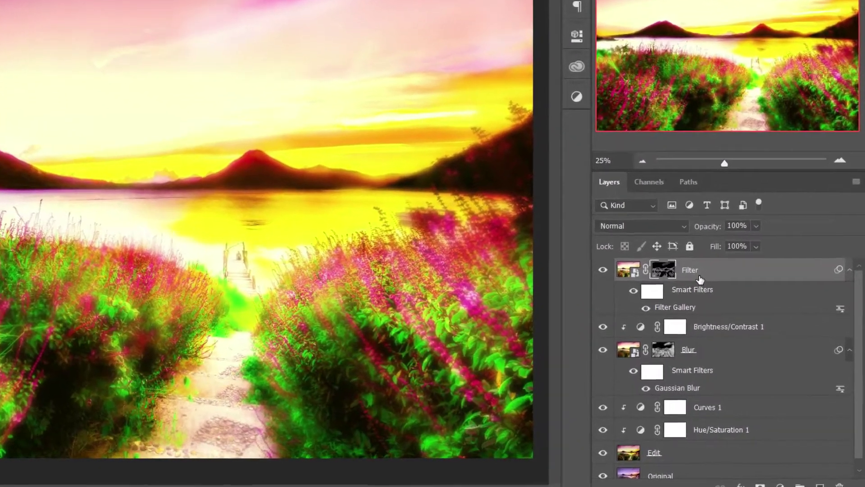
Group all layers from Filter down to Edit and name the group Anime Style.
click(739, 317)
scroll(666, 294, down, 1)
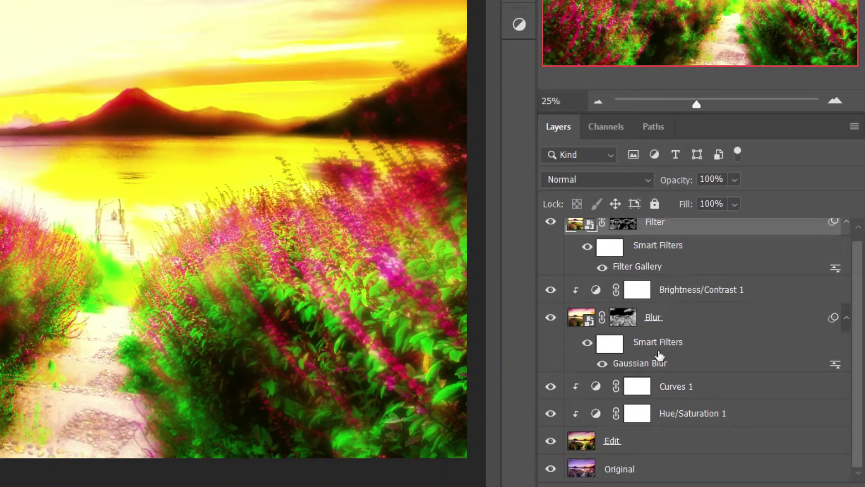
click(653, 446)
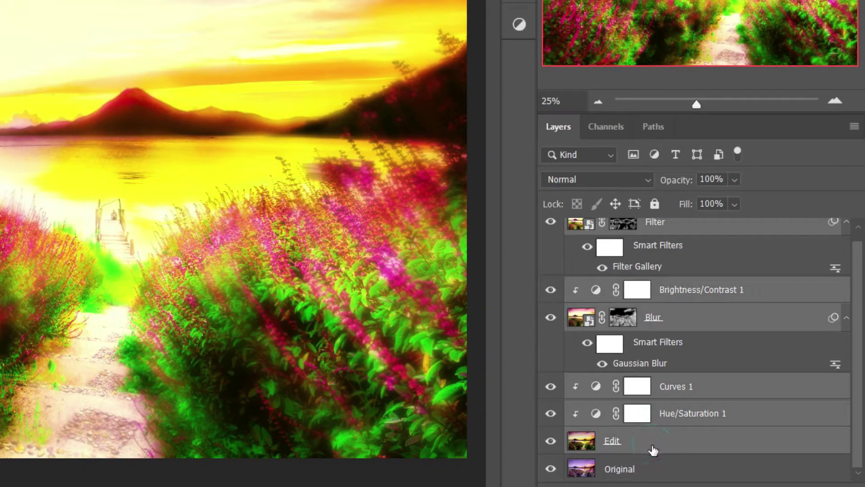
key(ctrl+g)
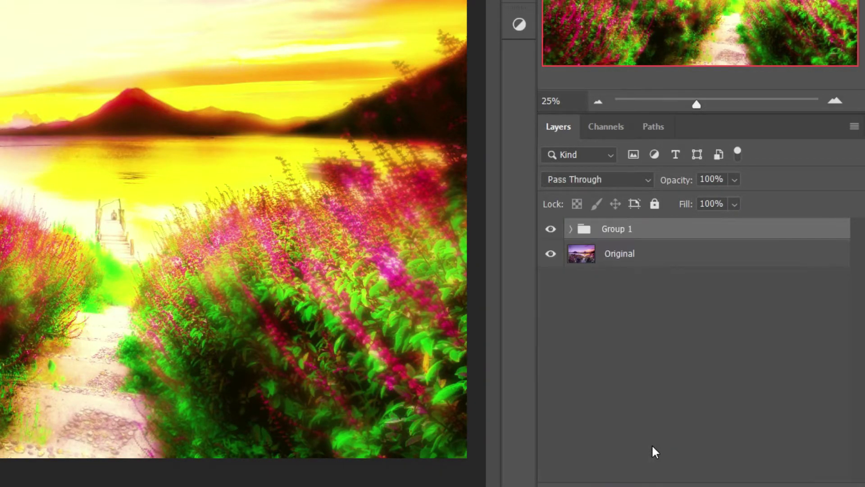
double_click(614, 228)
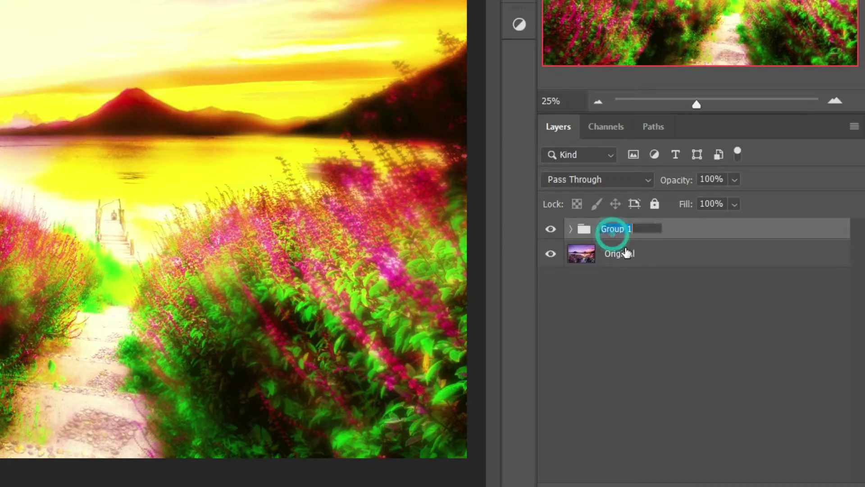
text(Anime Style)
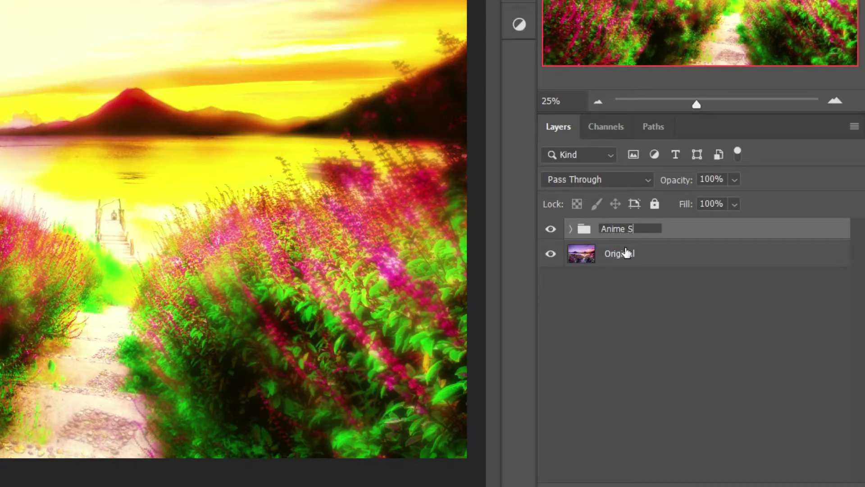
key(Return)
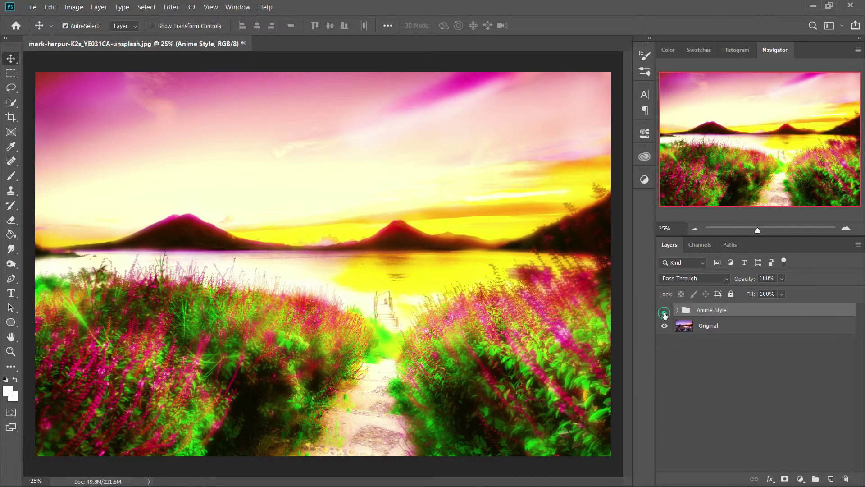
Compare the edited image with the original photo by toggling the Anime Style group's visibility.
click(665, 310)
click(665, 310)
click(664, 310)
click(664, 310)
click(664, 310)
click(664, 310)
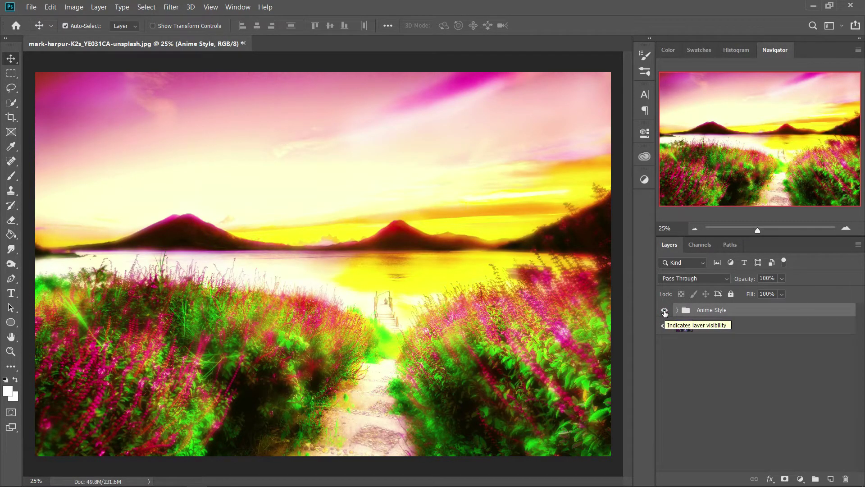